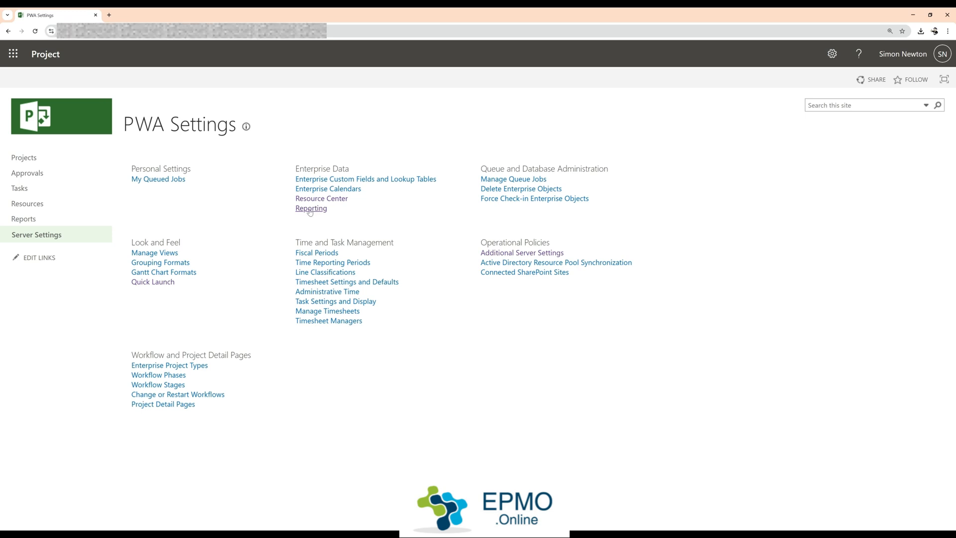
Step: Review the timephased data granularity options in the Reporting settings, then exit without changing them
{"action": "left_click", "coordinate": [310, 209]}
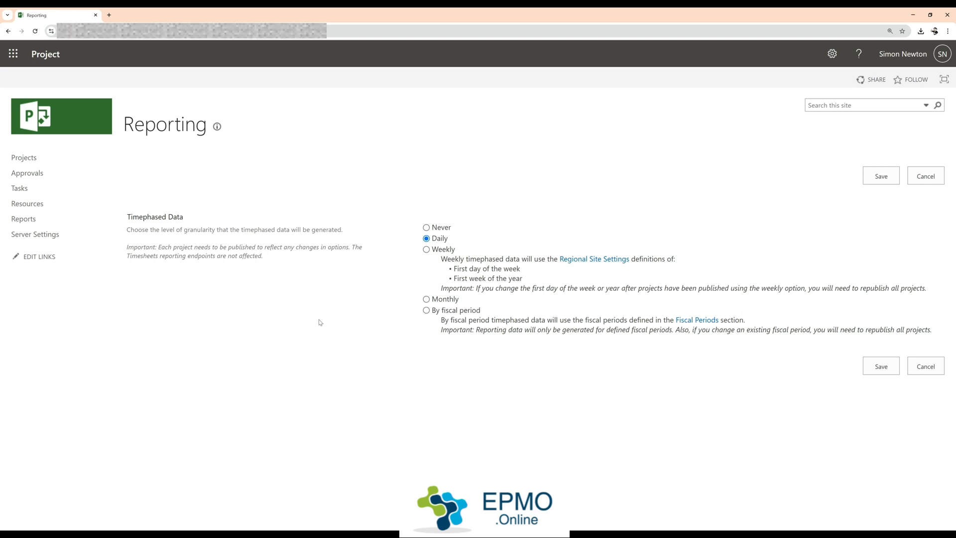
{"action": "left_click", "coordinate": [879, 368]}
{"action": "left_click", "coordinate": [889, 369]}
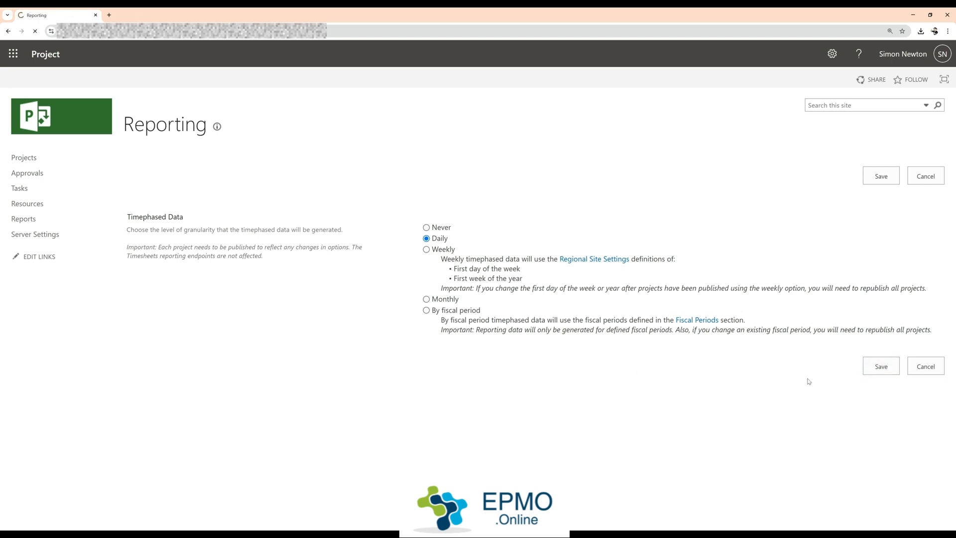
{"action": "left_click", "coordinate": [930, 371]}
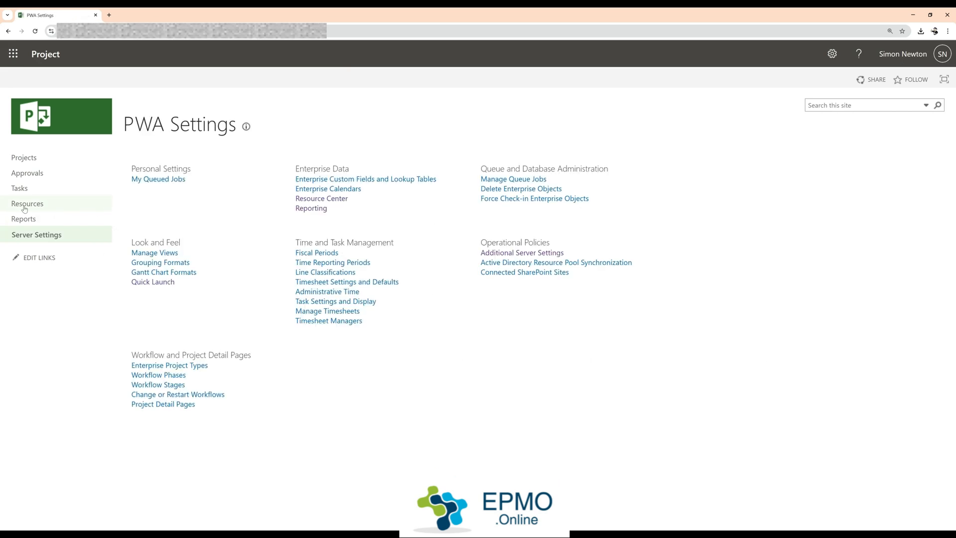
Step: Review the active capacity view's months behind and months ahead in Additional Server Settings, then leave without saving
{"action": "left_click", "coordinate": [518, 255]}
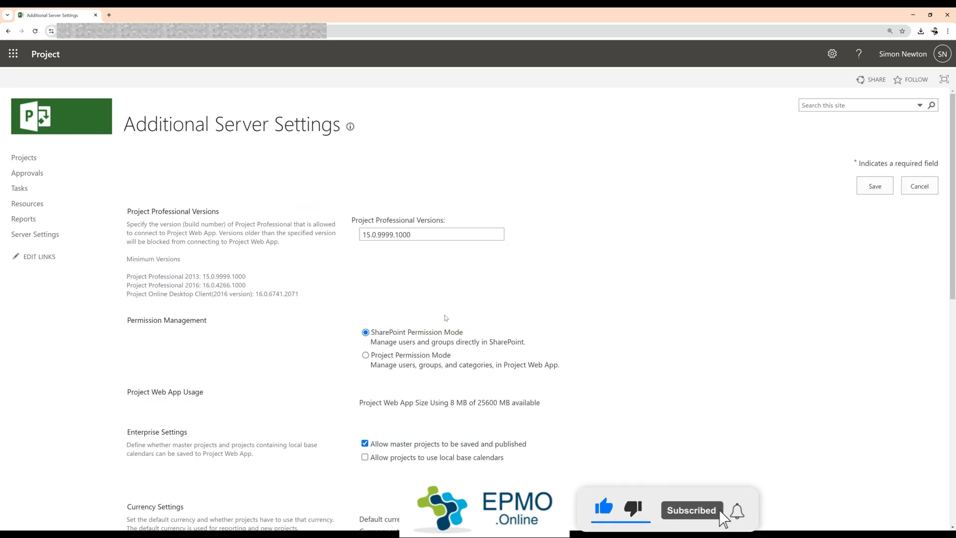
{"action": "scroll", "coordinate": [268, 368], "scroll_direction": "down", "scroll_amount": 4}
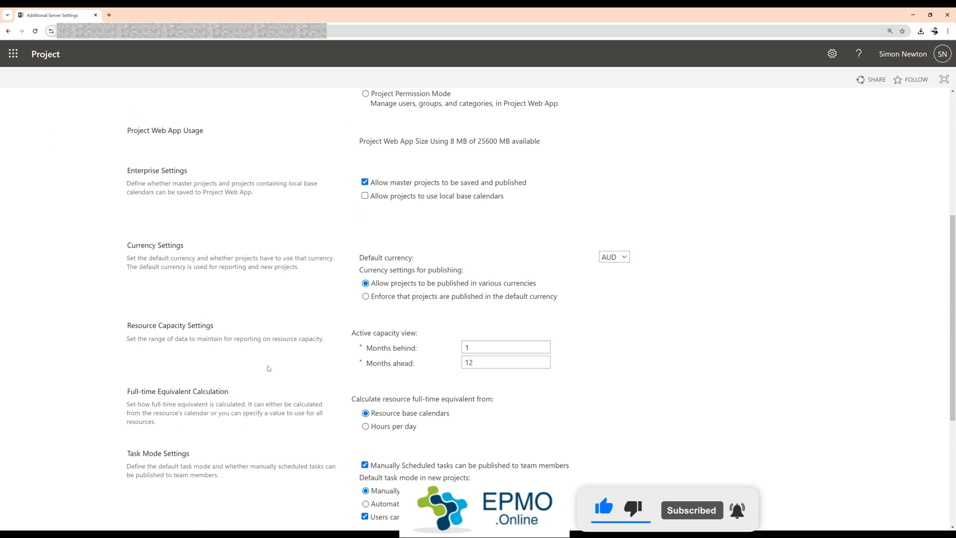
{"action": "scroll", "coordinate": [268, 368], "scroll_direction": "down", "scroll_amount": 1}
{"action": "left_click_drag", "start_coordinate": [131, 288], "coordinate": [215, 297]}
{"action": "left_click", "coordinate": [227, 334]}
{"action": "left_click", "coordinate": [487, 309]}
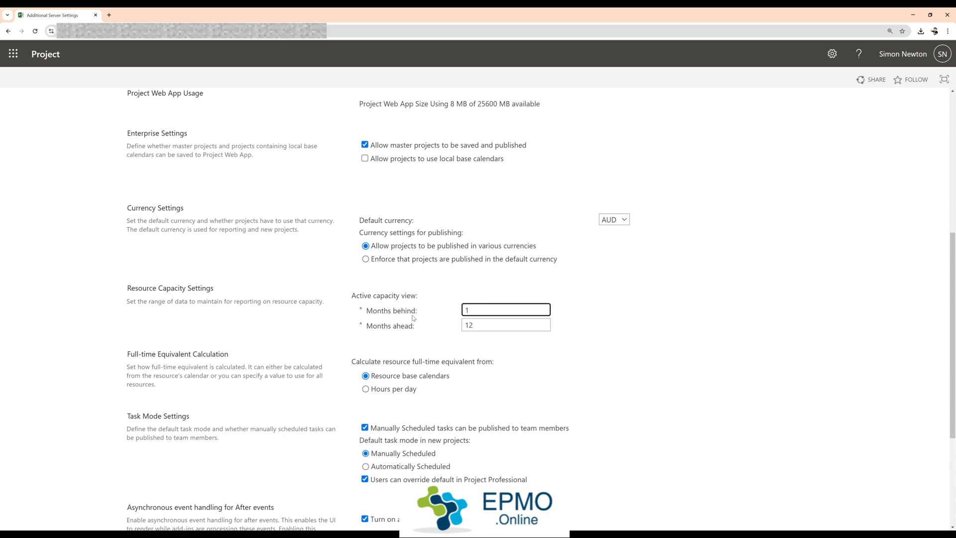
{"action": "left_click", "coordinate": [491, 324]}
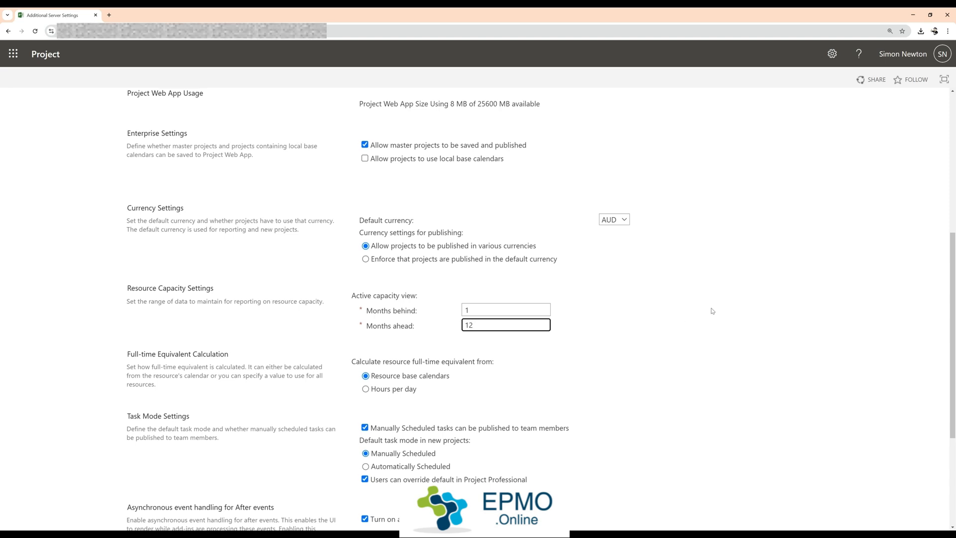
{"action": "scroll", "coordinate": [627, 332], "scroll_direction": "up", "scroll_amount": 6}
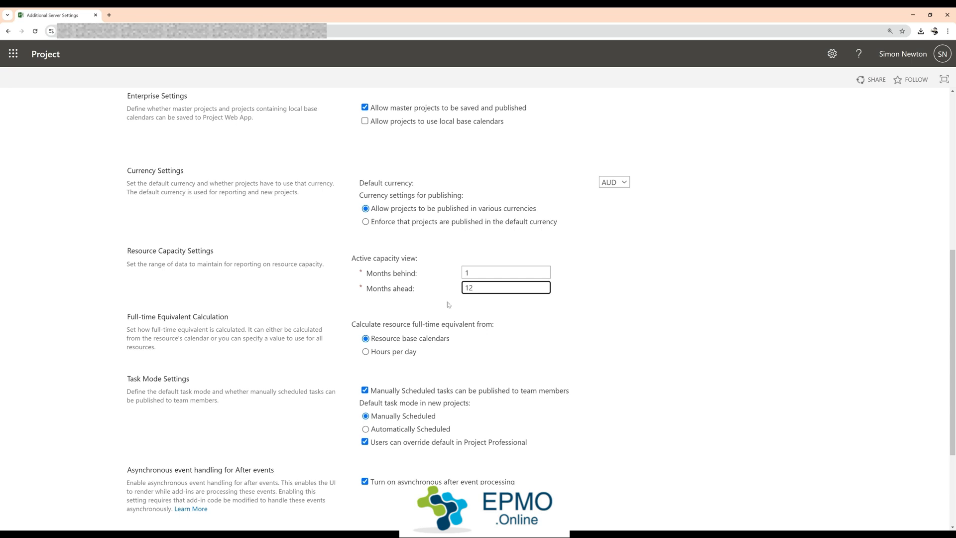
{"action": "scroll", "coordinate": [672, 259], "scroll_direction": "up", "scroll_amount": 7}
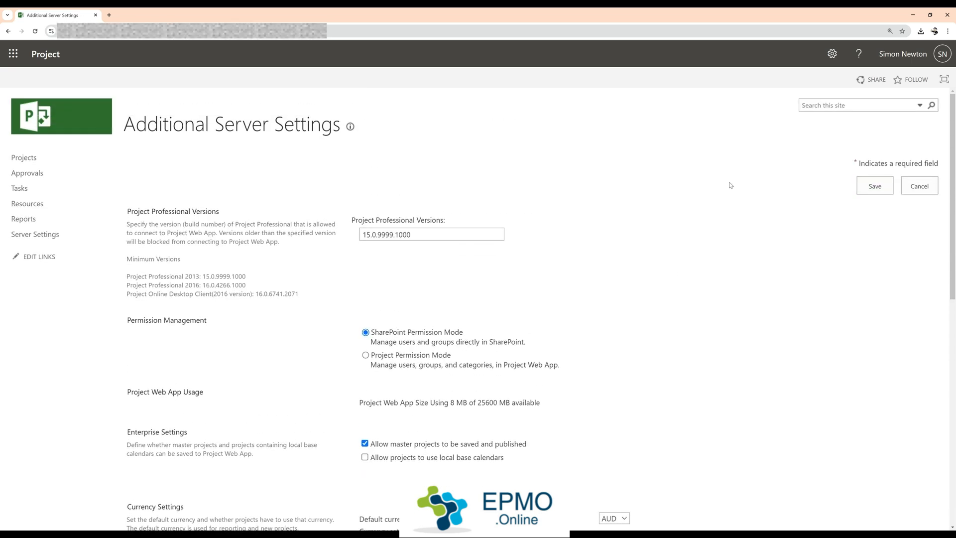
{"action": "left_click", "coordinate": [920, 185]}
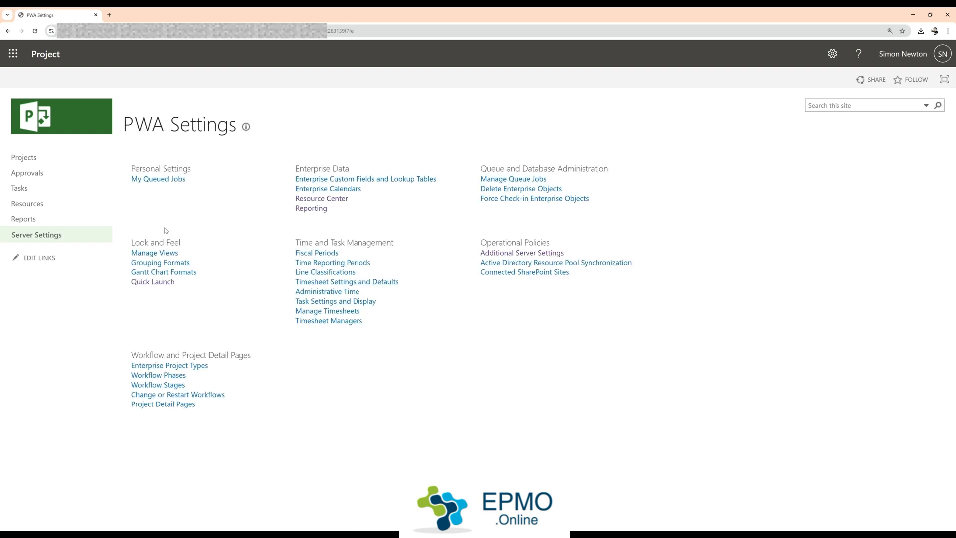
Step: Review the teams in the Resource Center, then check the resource assignments in Sample Project's schedule and close the project
{"action": "left_click", "coordinate": [24, 210]}
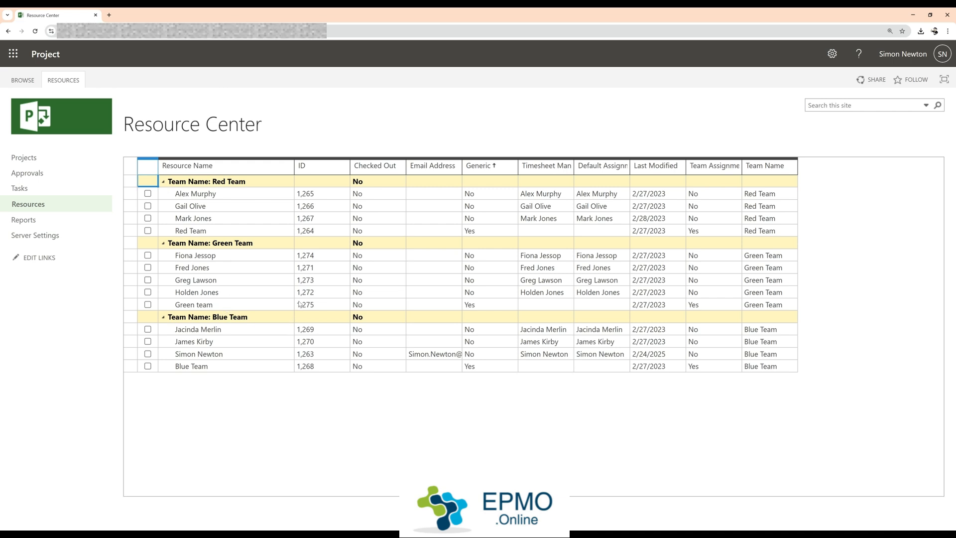
{"action": "left_click", "coordinate": [33, 158]}
{"action": "left_click", "coordinate": [284, 193]}
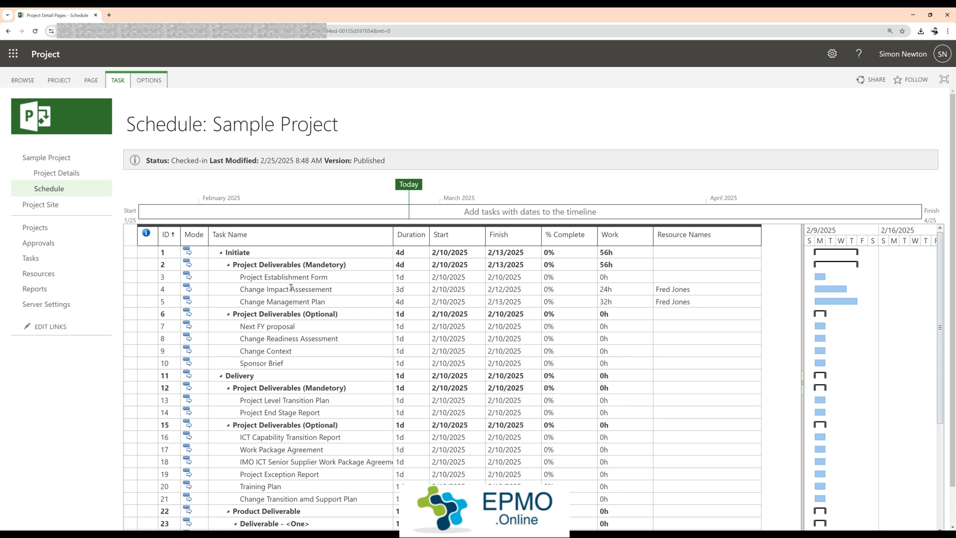
{"action": "left_click", "coordinate": [696, 295]}
{"action": "left_click", "coordinate": [702, 303]}
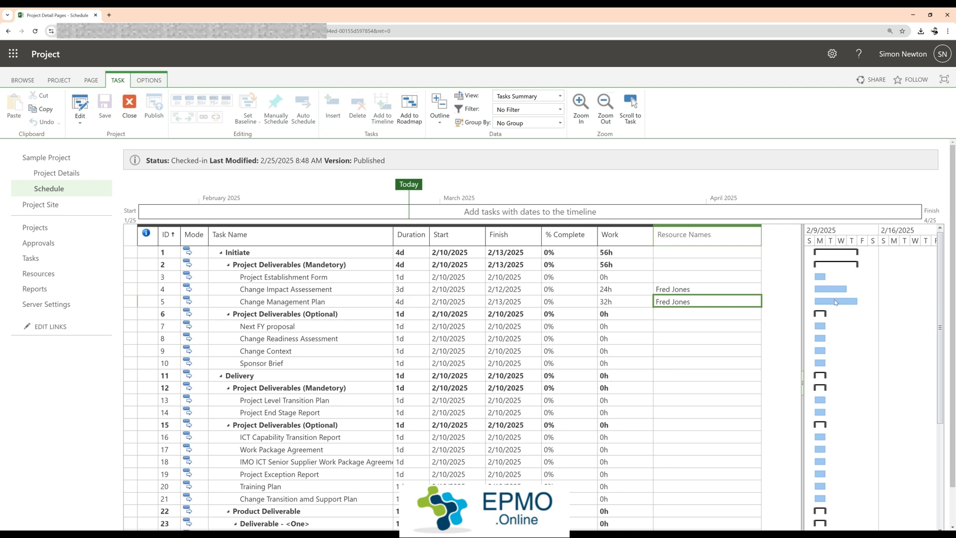
{"action": "left_click", "coordinate": [130, 107]}
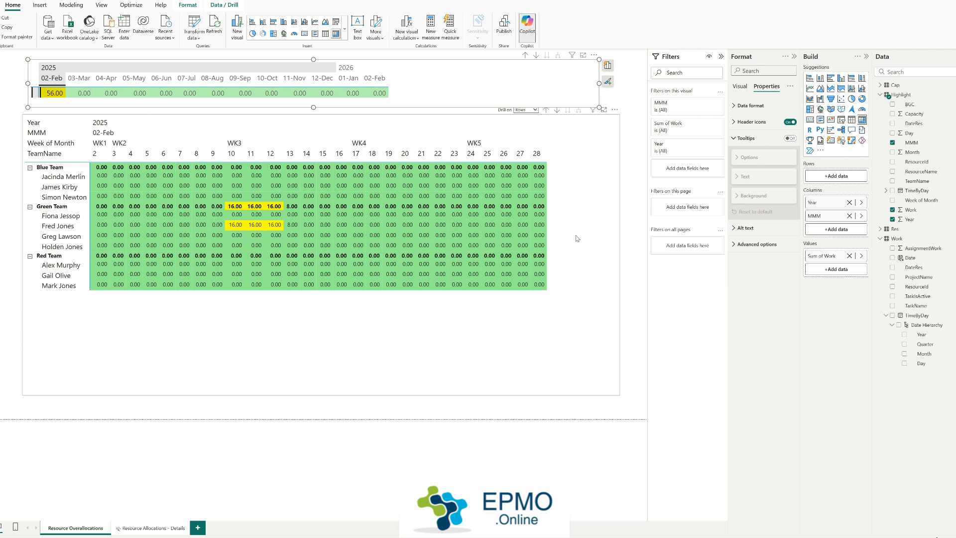
Step: Switch to the Power BI report and inspect the task breakdown of the Green Team's overallocated February days, then clear the month selection
{"action": "left_click", "coordinate": [205, 158]}
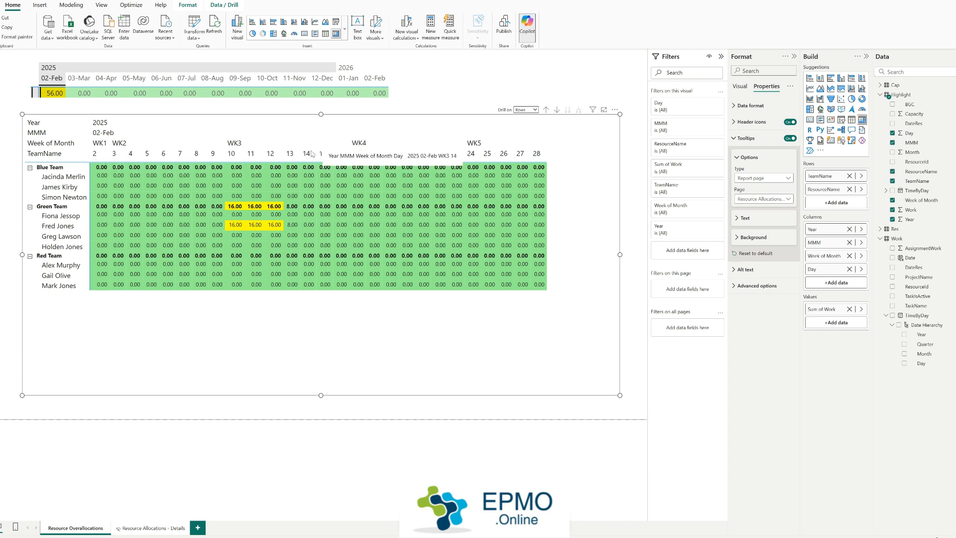
{"action": "mouse_move", "coordinate": [247, 223]}
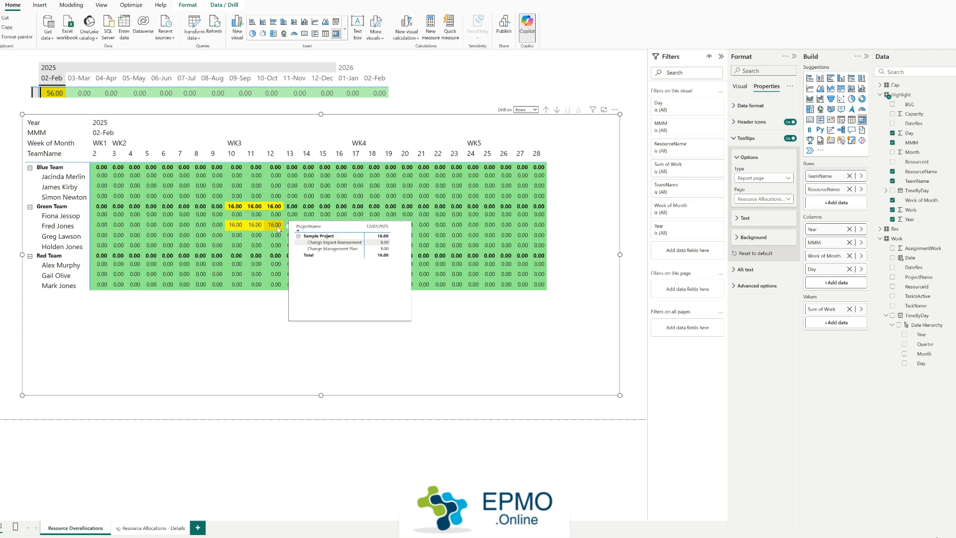
{"action": "left_click", "coordinate": [489, 79]}
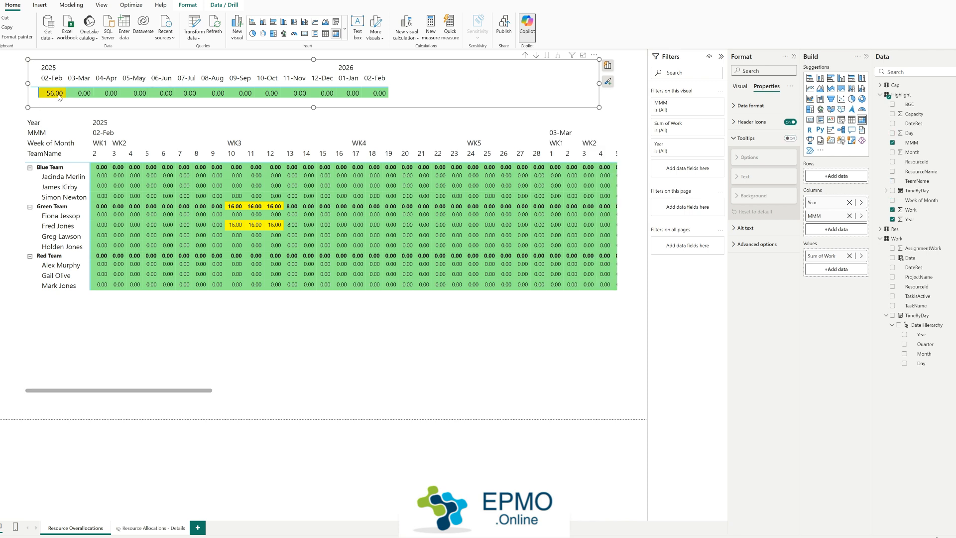
Step: Filter the daily resource matrix month by month from March through September 2025
{"action": "left_click", "coordinate": [84, 95]}
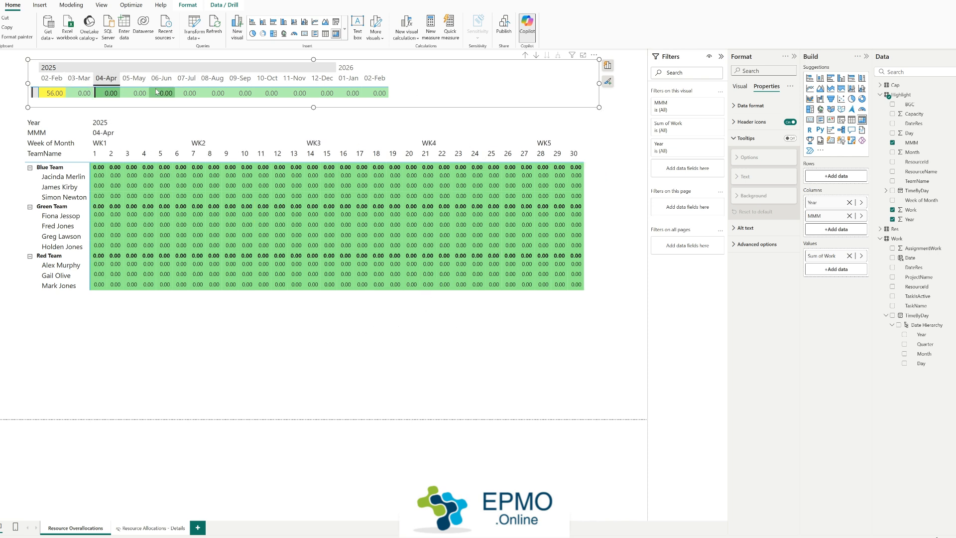
{"action": "left_click", "coordinate": [140, 94]}
{"action": "left_click", "coordinate": [165, 94]}
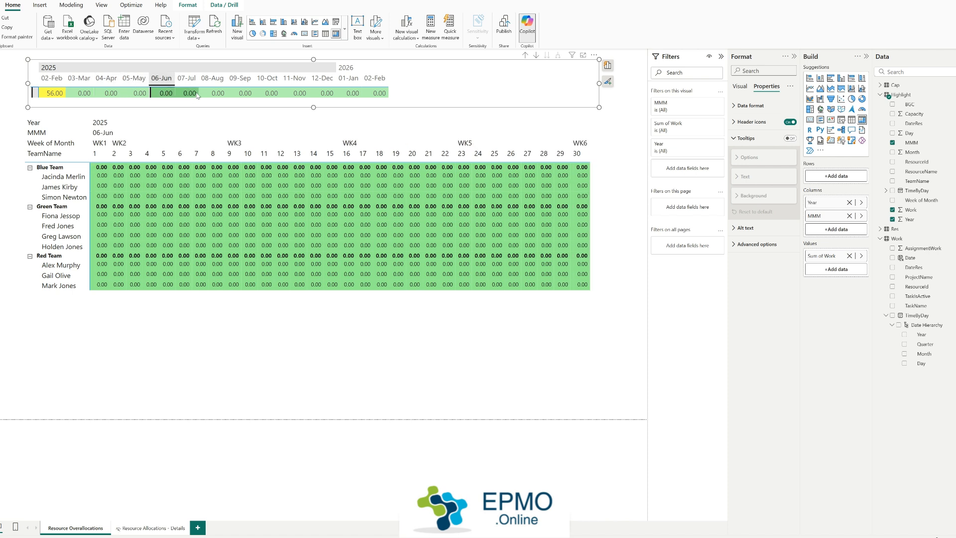
{"action": "left_click", "coordinate": [189, 93]}
{"action": "left_click", "coordinate": [210, 95]}
{"action": "left_click", "coordinate": [246, 93]}
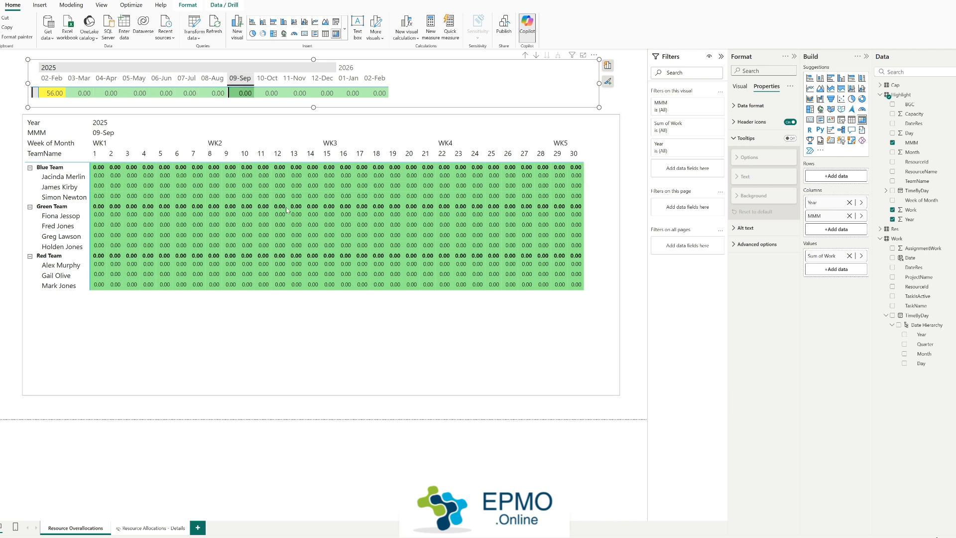
Step: Filter the daily matrix to February 2025 and inspect the task breakdown of the overallocated Green Team member
{"action": "left_click", "coordinate": [262, 228]}
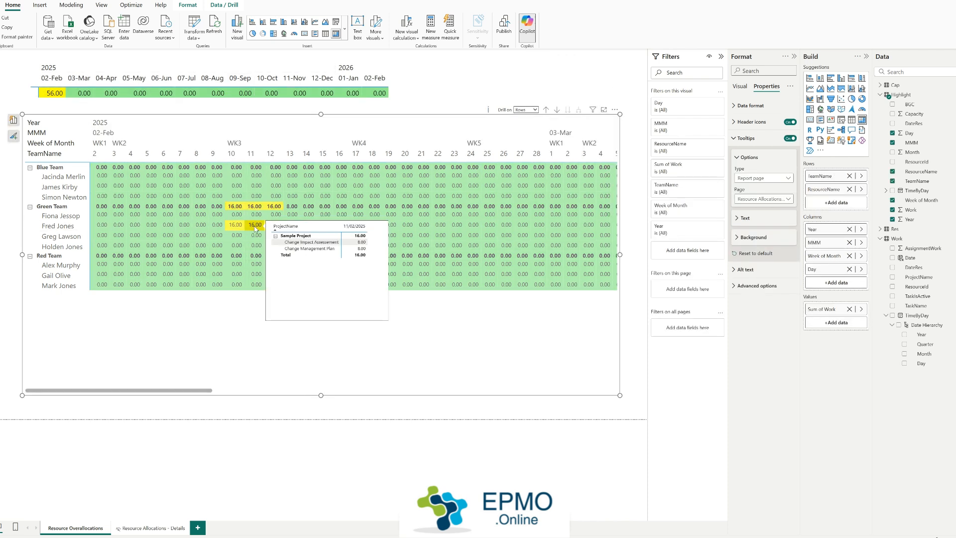
{"action": "left_click", "coordinate": [58, 91]}
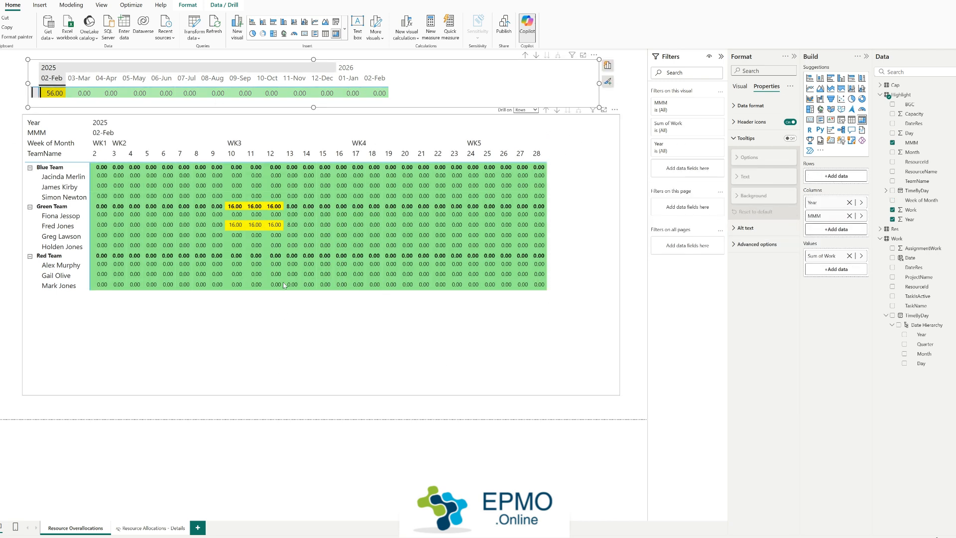
{"action": "mouse_move", "coordinate": [257, 227]}
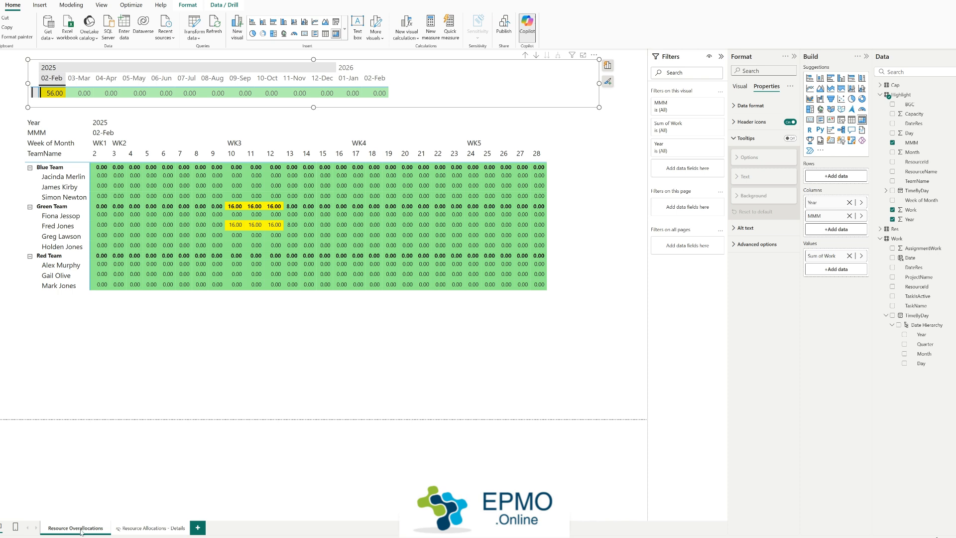
Step: Examine the Resource Allocations - Details tooltip page and its matrix fields, then see it in use on the Resource Overallocations matrix
{"action": "left_click", "coordinate": [151, 529]}
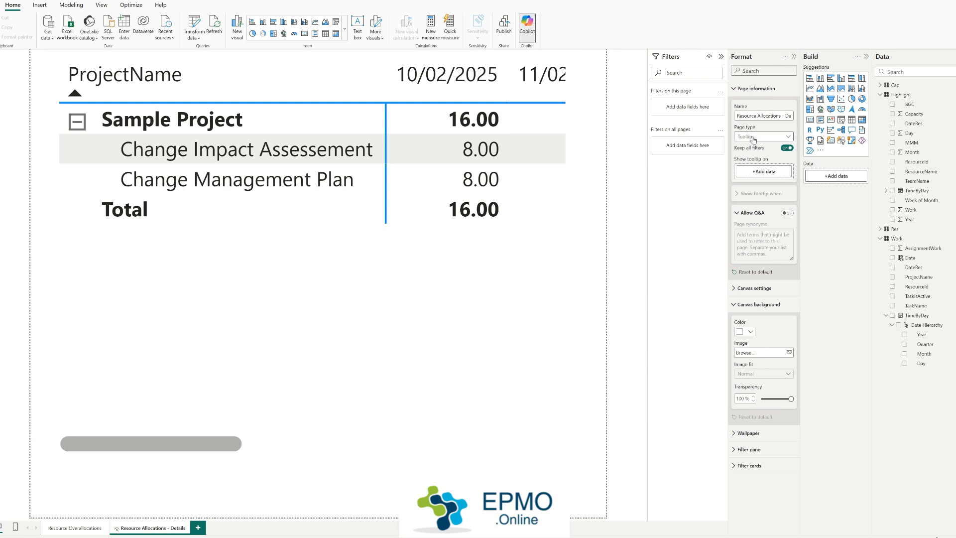
{"action": "left_click", "coordinate": [529, 314]}
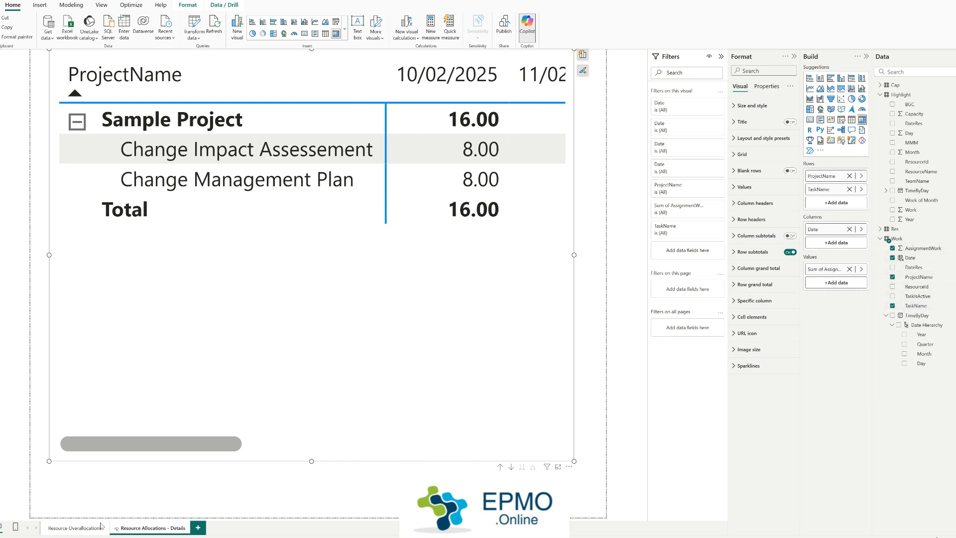
{"action": "left_click", "coordinate": [75, 529]}
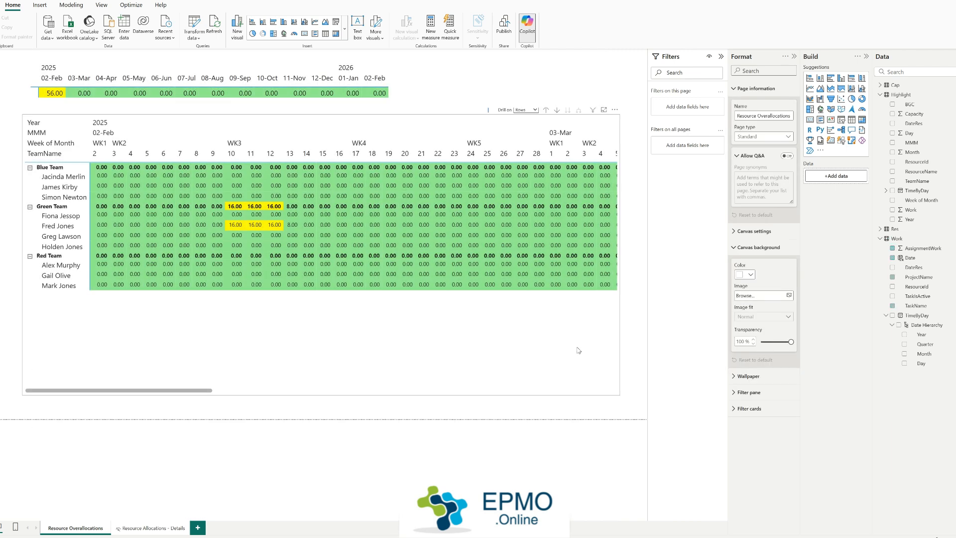
{"action": "left_click", "coordinate": [578, 350]}
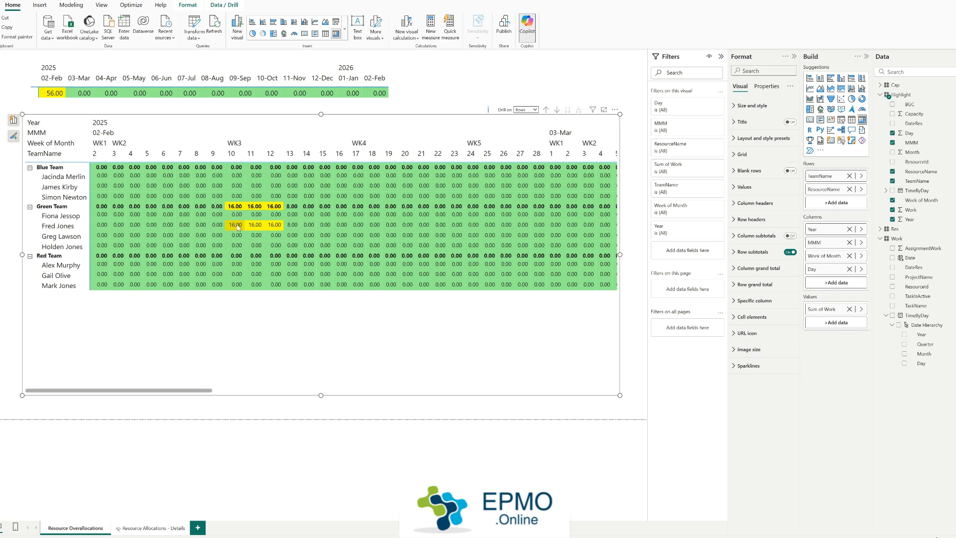
{"action": "mouse_move", "coordinate": [237, 228]}
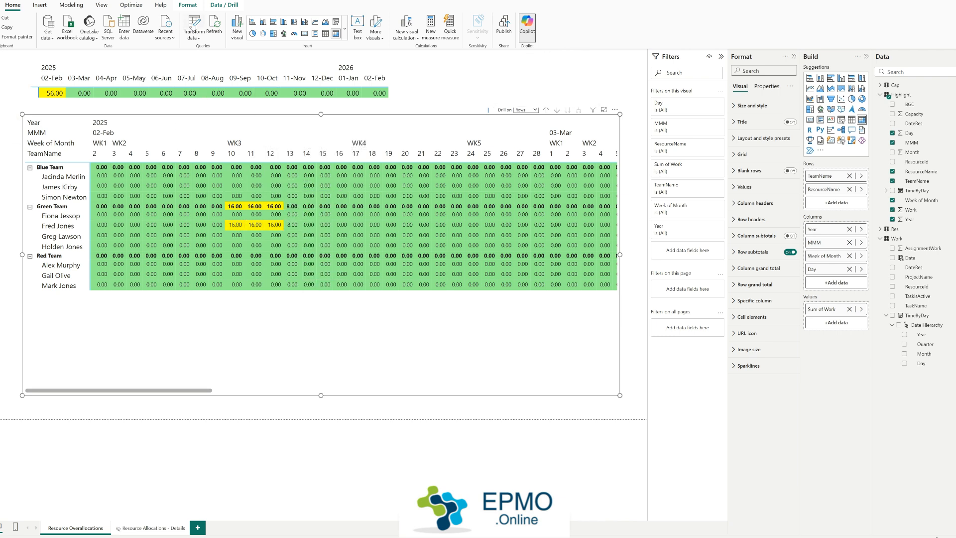
Step: Open the Power Query editor and examine the Resources source table in the Res query's Navigation step
{"action": "left_click", "coordinate": [195, 25]}
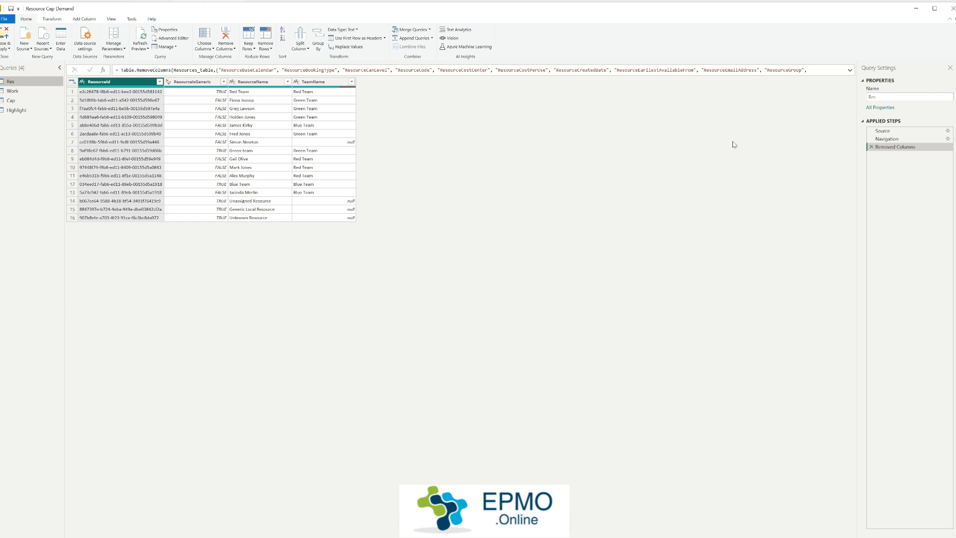
{"action": "left_click", "coordinate": [886, 139]}
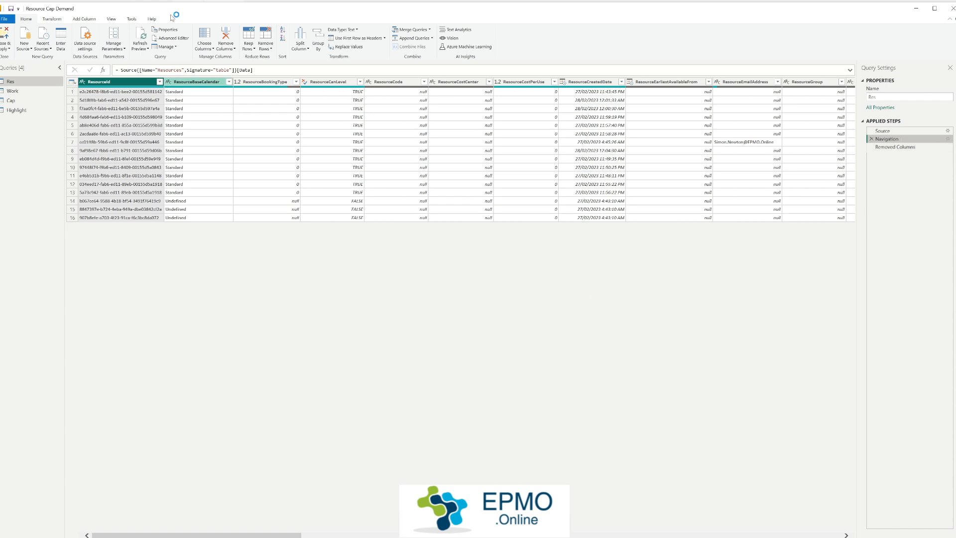
{"action": "left_click_drag", "start_coordinate": [159, 72], "coordinate": [180, 71]}
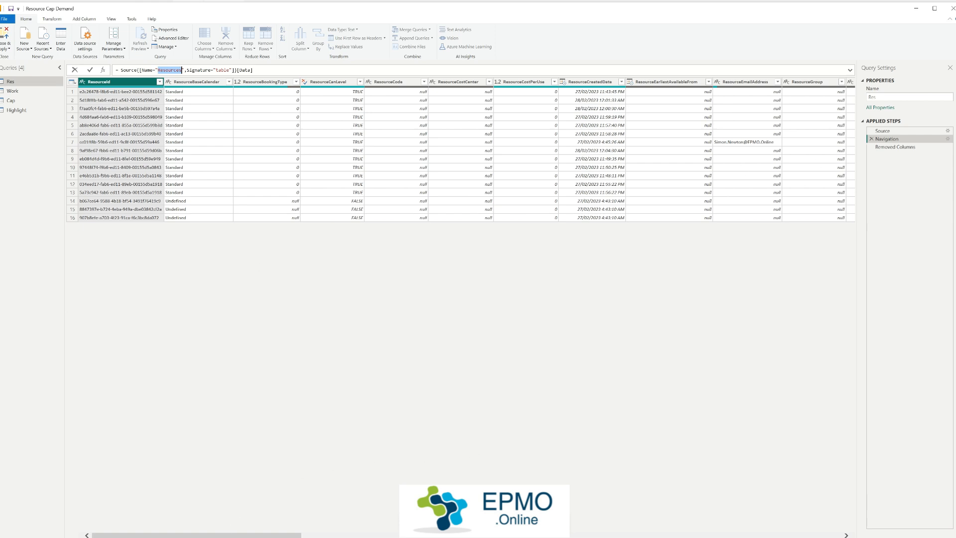
{"action": "mouse_move", "coordinate": [194, 535]}
{"action": "left_mouse_down"}
{"action": "mouse_move", "coordinate": [724, 535]}
{"action": "mouse_move", "coordinate": [194, 534]}
{"action": "left_mouse_up"}
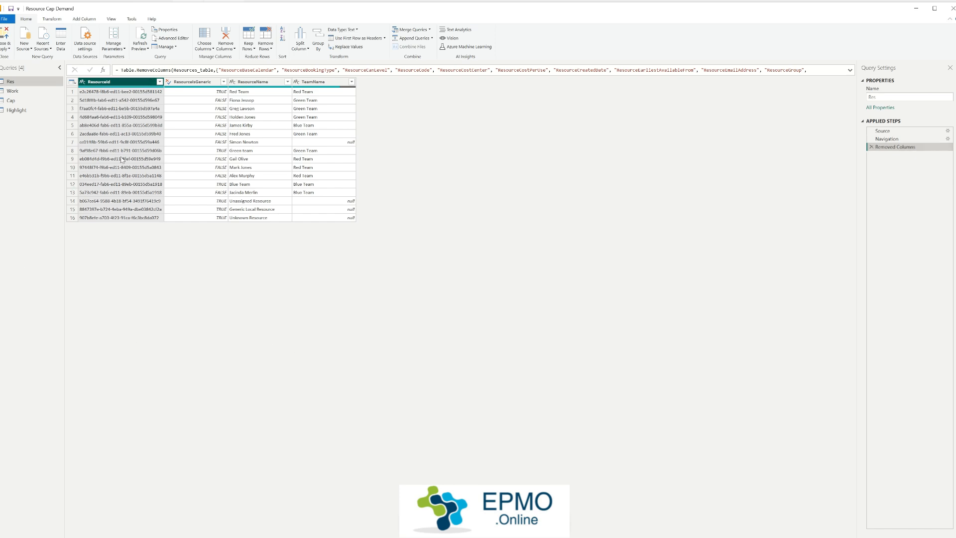
Step: Examine the ResourceIsGeneric, ResourceName and TeamName columns kept in the Res query, including the Green team generic resource
{"action": "left_click", "coordinate": [197, 83]}
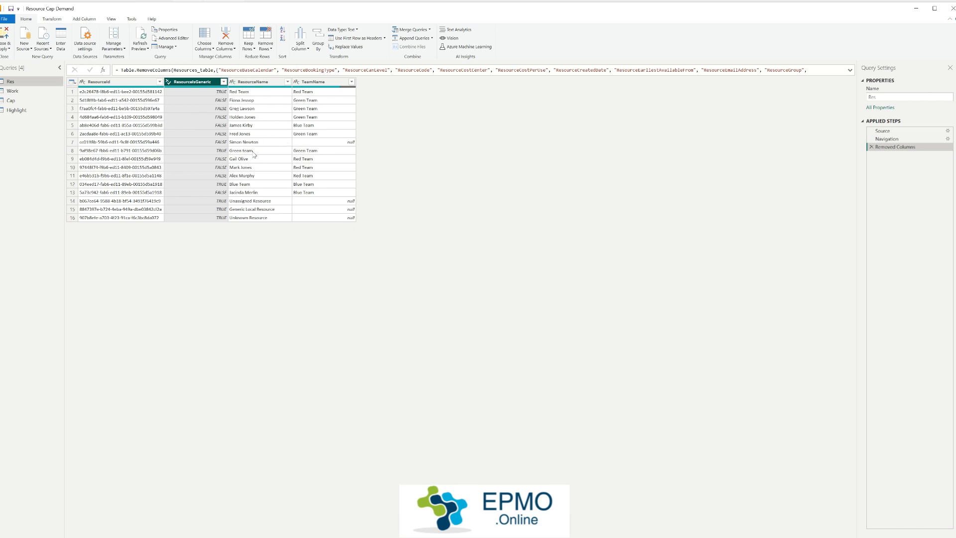
{"action": "left_click", "coordinate": [221, 152]}
{"action": "left_click", "coordinate": [259, 153]}
{"action": "left_click", "coordinate": [219, 153]}
{"action": "left_click", "coordinate": [247, 153]}
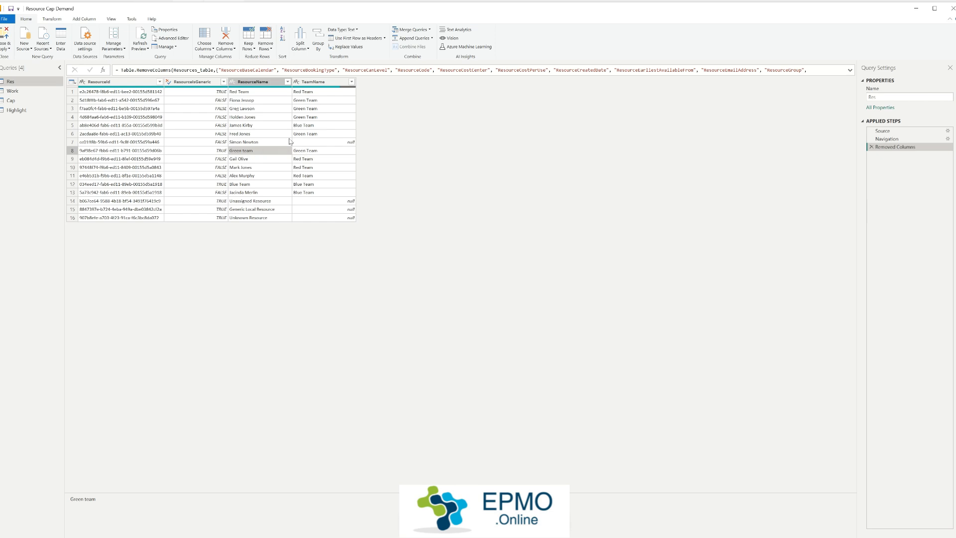
{"action": "left_click", "coordinate": [310, 134]}
{"action": "left_click", "coordinate": [311, 116]}
{"action": "left_click", "coordinate": [313, 109]}
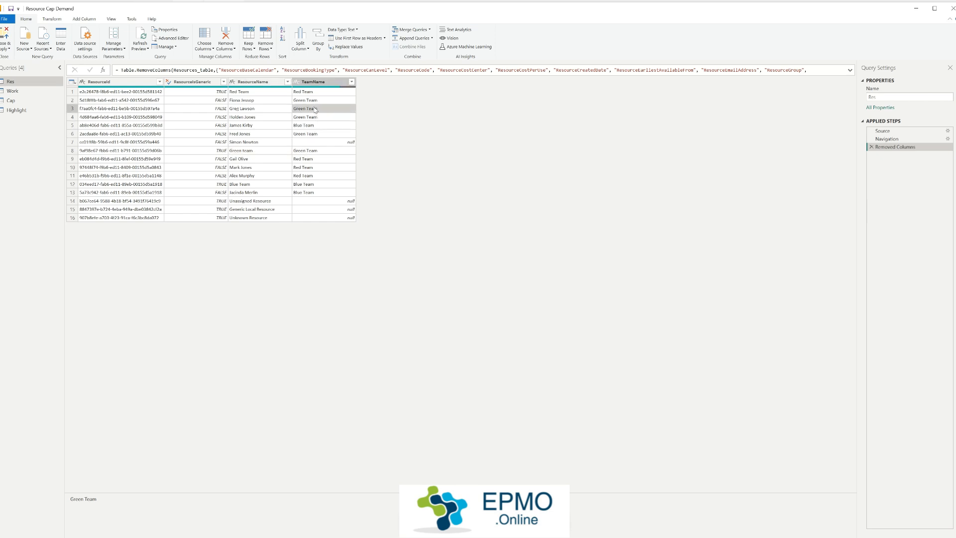
{"action": "left_click", "coordinate": [314, 101]}
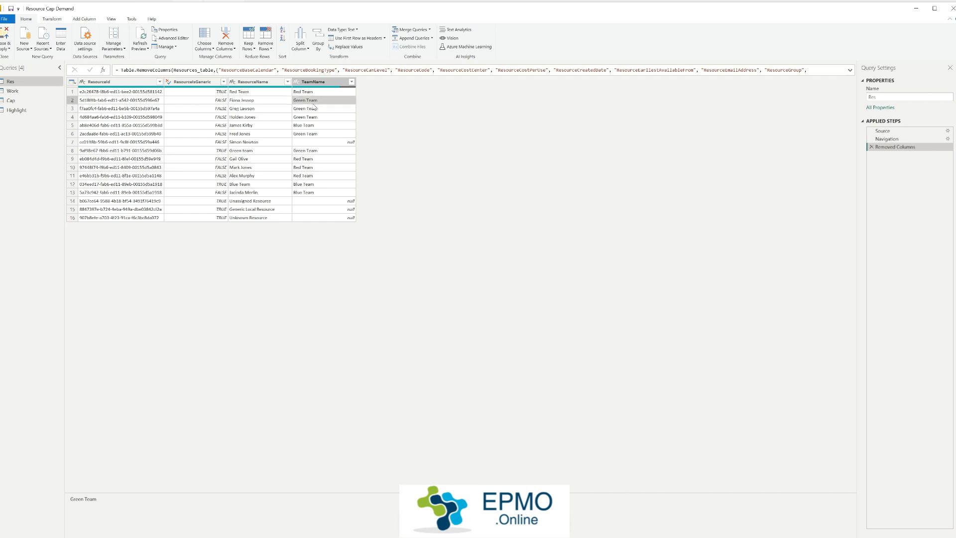
Step: Check the TeamName values of the Green Team and Blue Team members in the Res query
{"action": "left_click", "coordinate": [318, 108]}
{"action": "left_click", "coordinate": [319, 117]}
{"action": "left_click", "coordinate": [321, 126]}
{"action": "left_click", "coordinate": [328, 133]}
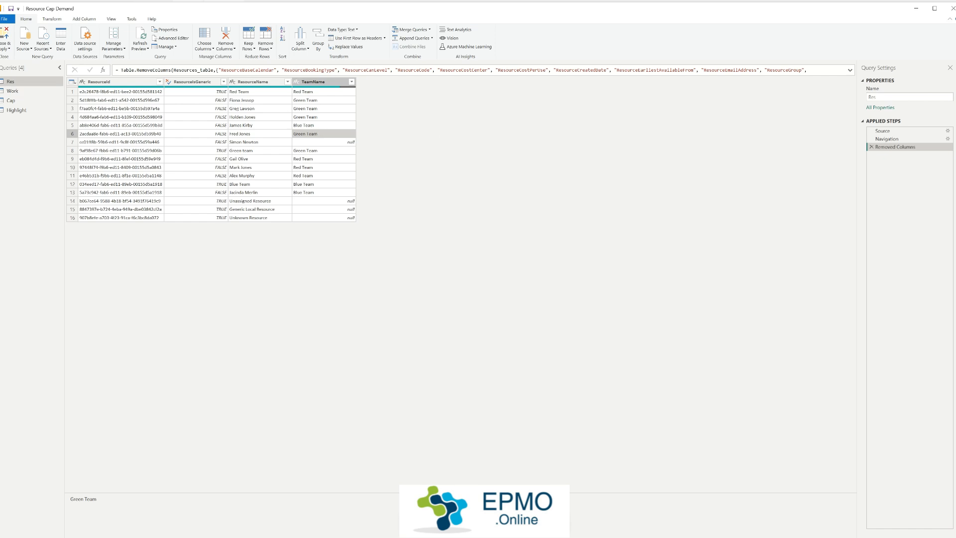
Step: Open the Work query and examine its AssignmentTimephasedDataSet source table in the Navigation step
{"action": "left_click", "coordinate": [27, 91]}
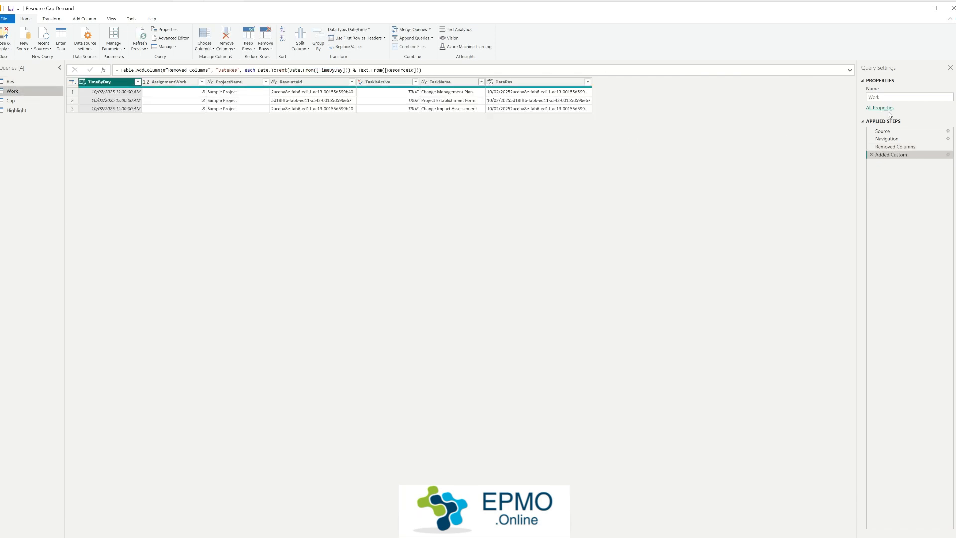
{"action": "left_click", "coordinate": [895, 139]}
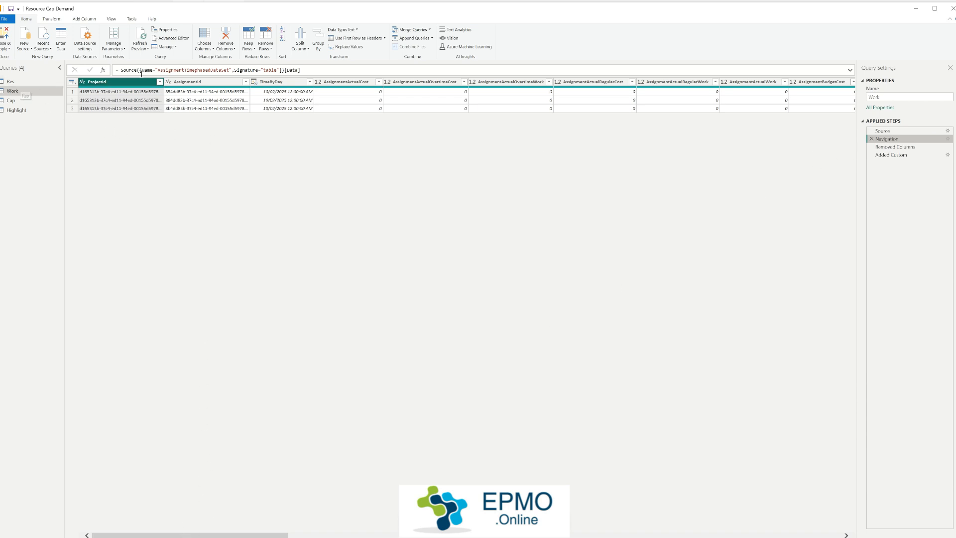
{"action": "left_click", "coordinate": [888, 96]}
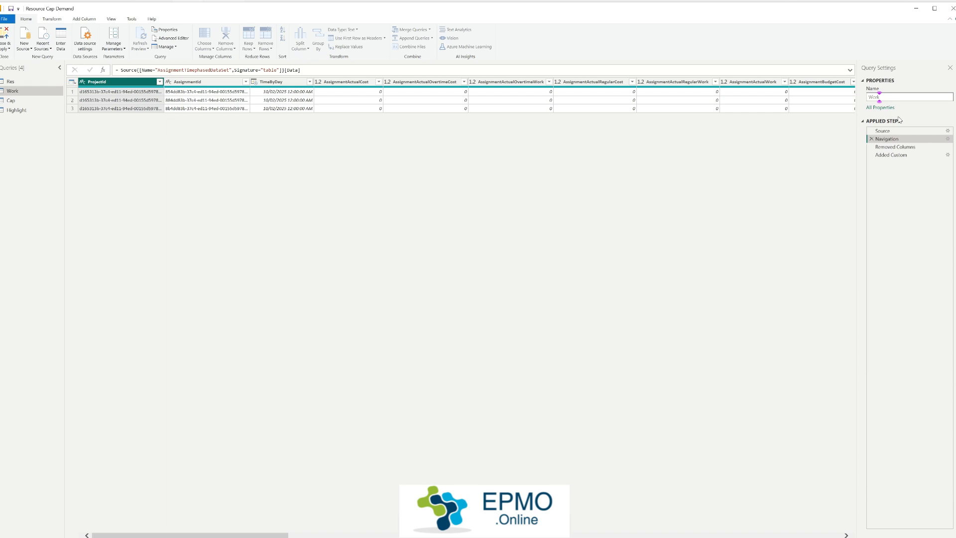
Step: Examine the AssignmentWork, ProjectName, ResourceId, TaskIsActive and TaskName columns kept by the Work query's Removed Columns step
{"action": "left_click", "coordinate": [893, 148]}
{"action": "left_click", "coordinate": [894, 148]}
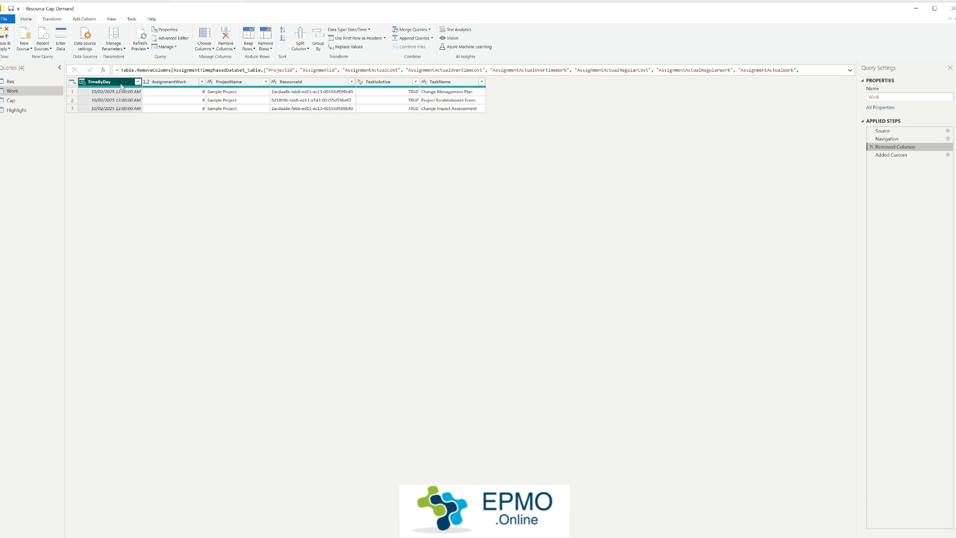
{"action": "left_click", "coordinate": [170, 83]}
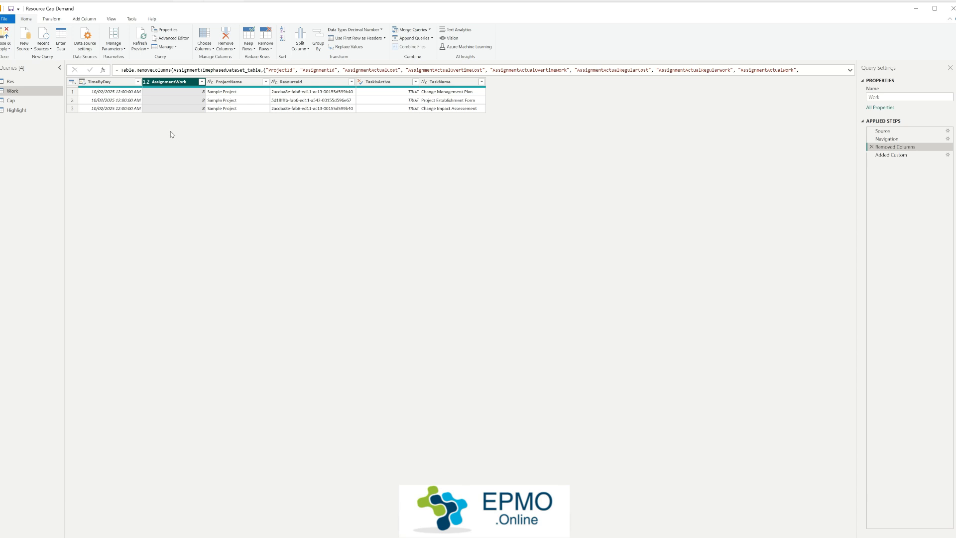
{"action": "left_click", "coordinate": [240, 84]}
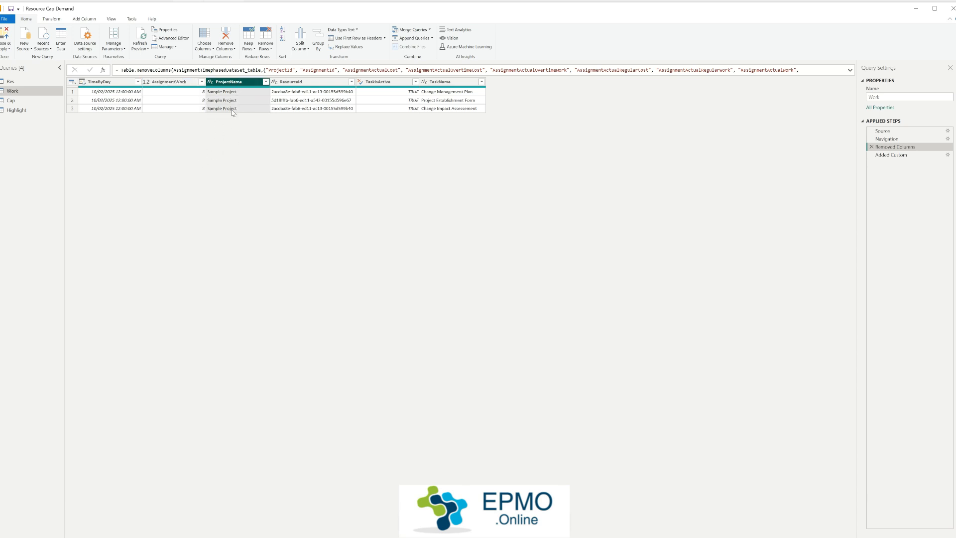
{"action": "left_click", "coordinate": [321, 83]}
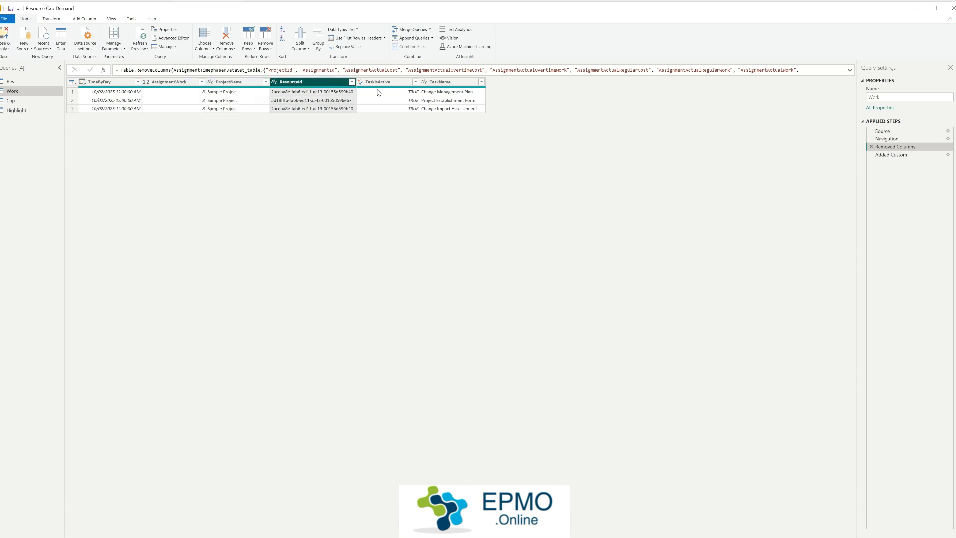
{"action": "left_click", "coordinate": [394, 83]}
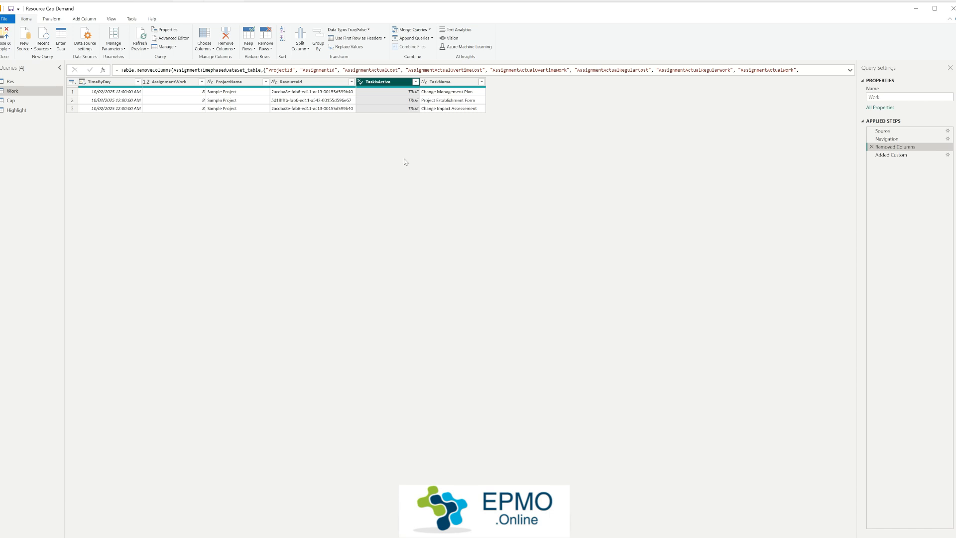
{"action": "left_click", "coordinate": [467, 83]}
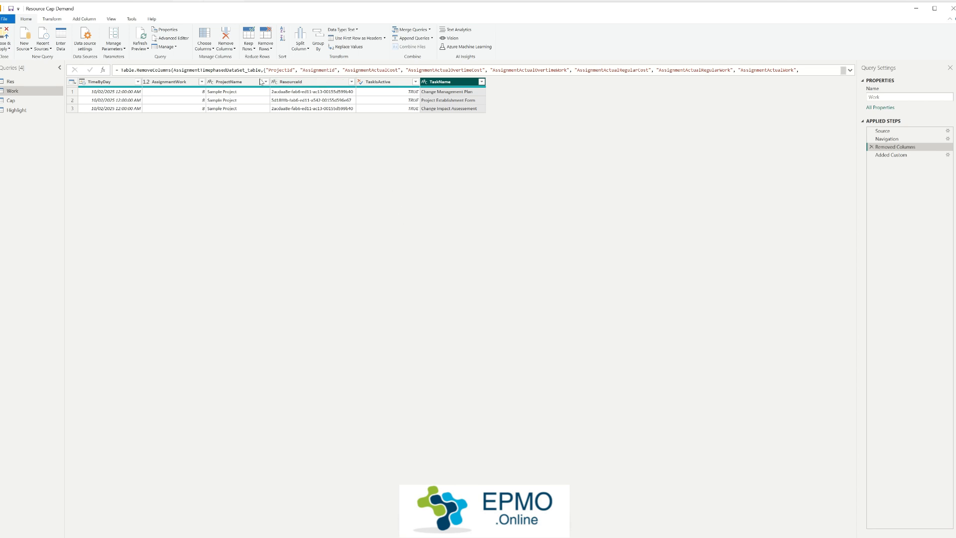
Step: Inspect the project name and the individual task names in the Work query's assignment rows
{"action": "left_click", "coordinate": [237, 84]}
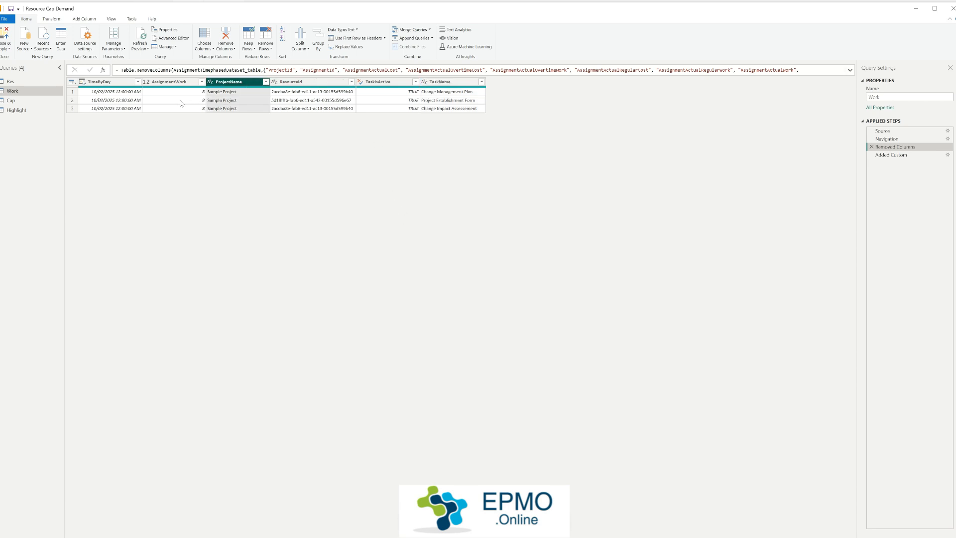
{"action": "left_click", "coordinate": [238, 102]}
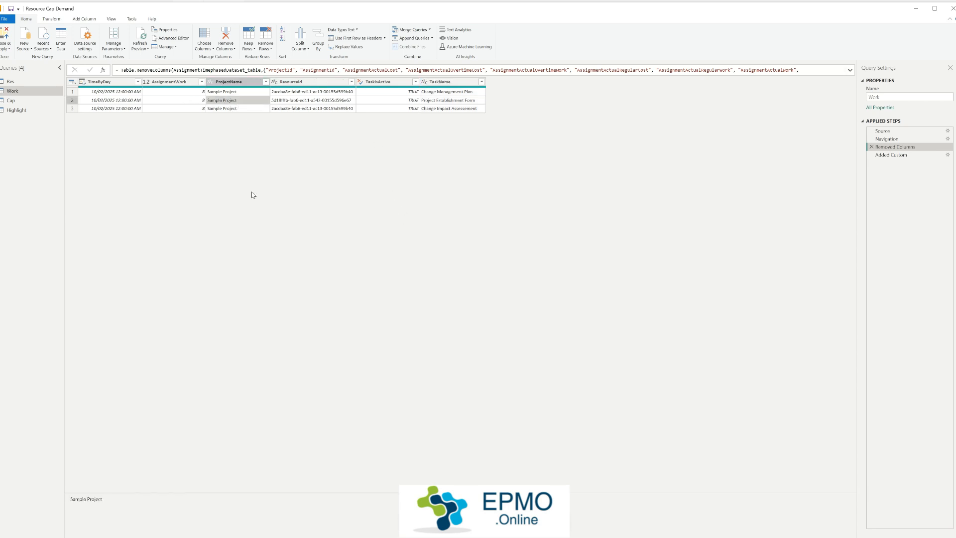
{"action": "left_click", "coordinate": [445, 101]}
{"action": "left_click", "coordinate": [454, 93]}
{"action": "left_click", "coordinate": [456, 101]}
{"action": "left_click", "coordinate": [459, 108]}
{"action": "left_click", "coordinate": [461, 101]}
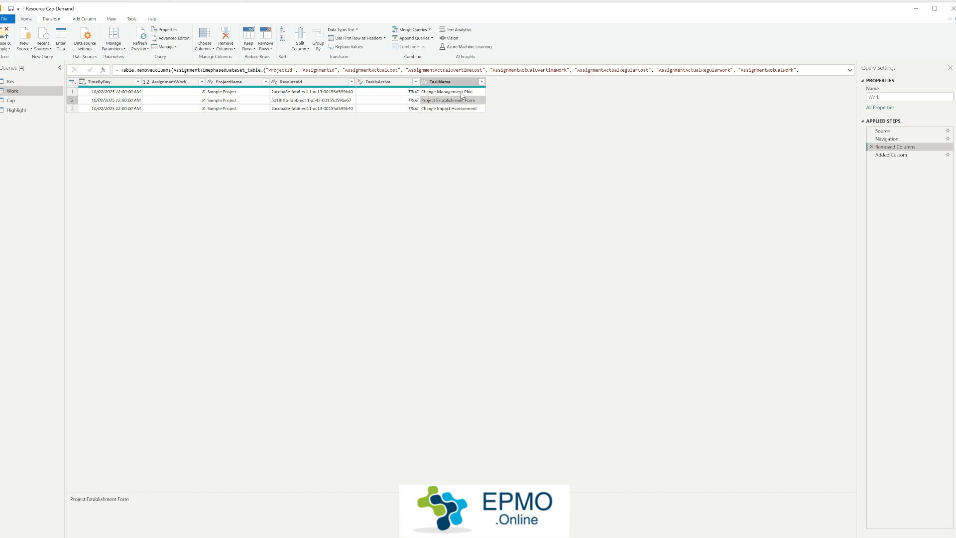
{"action": "left_click", "coordinate": [461, 93]}
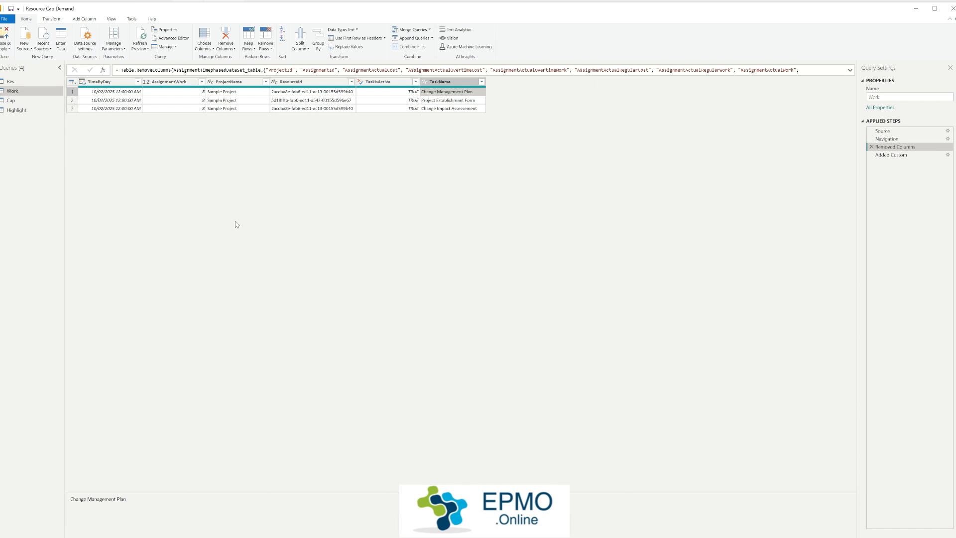
Step: Examine the Work query's Added Custom step and the DateRes values it builds from TimeByDay and ResourceId
{"action": "left_click", "coordinate": [890, 156]}
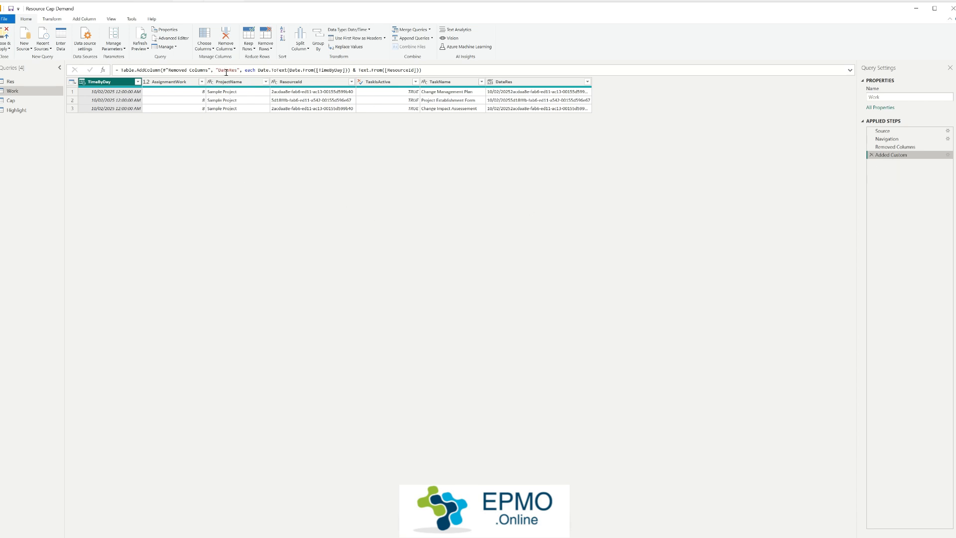
{"action": "left_click", "coordinate": [516, 84]}
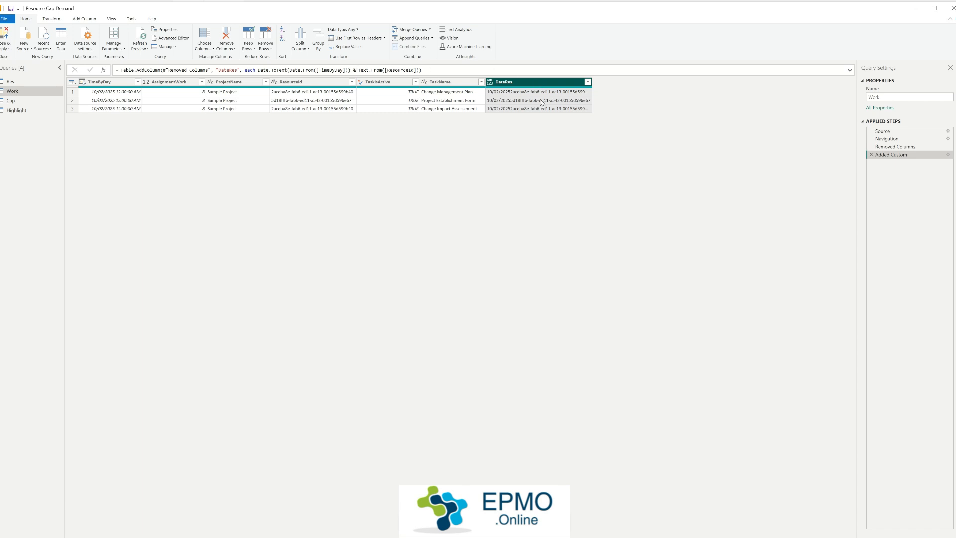
{"action": "left_click", "coordinate": [513, 96]}
{"action": "left_click", "coordinate": [523, 101]}
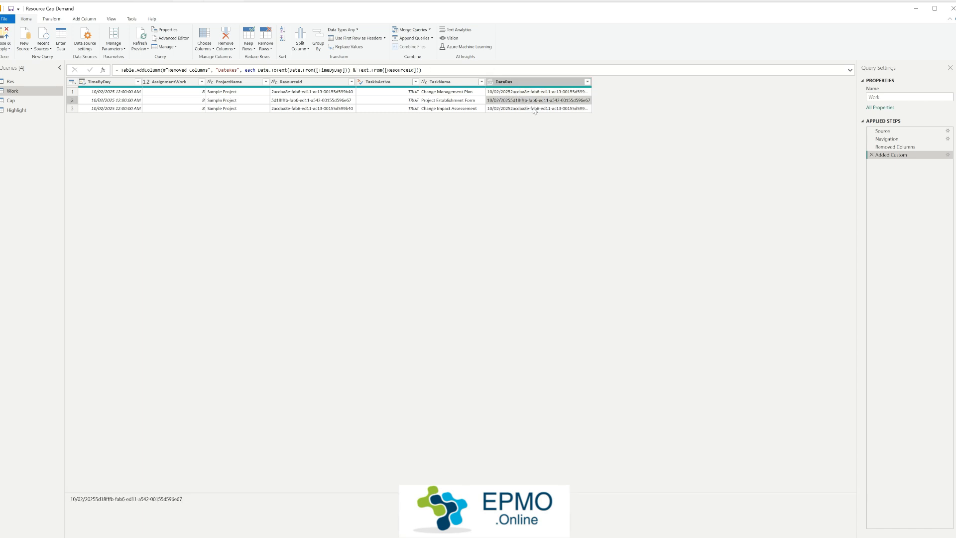
{"action": "left_click", "coordinate": [528, 108]}
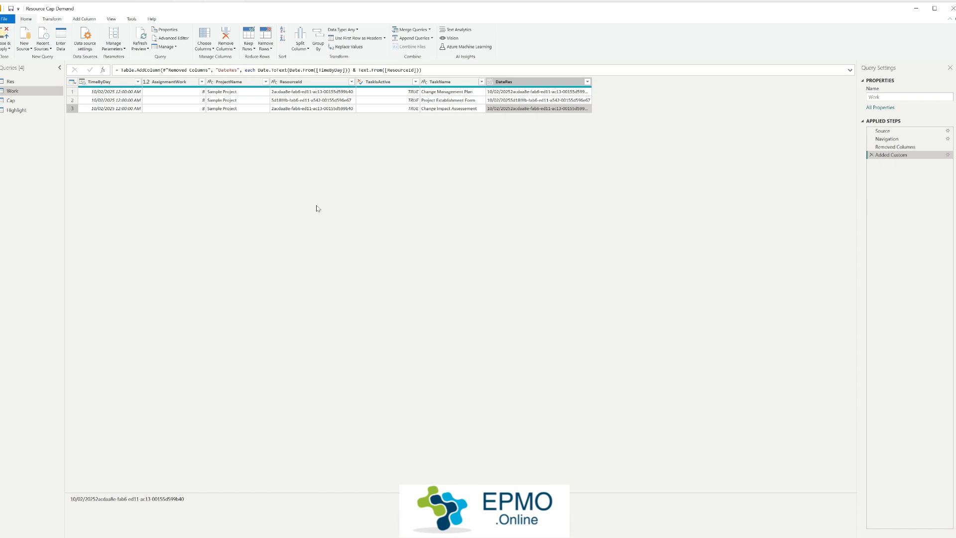
{"action": "left_click", "coordinate": [507, 102]}
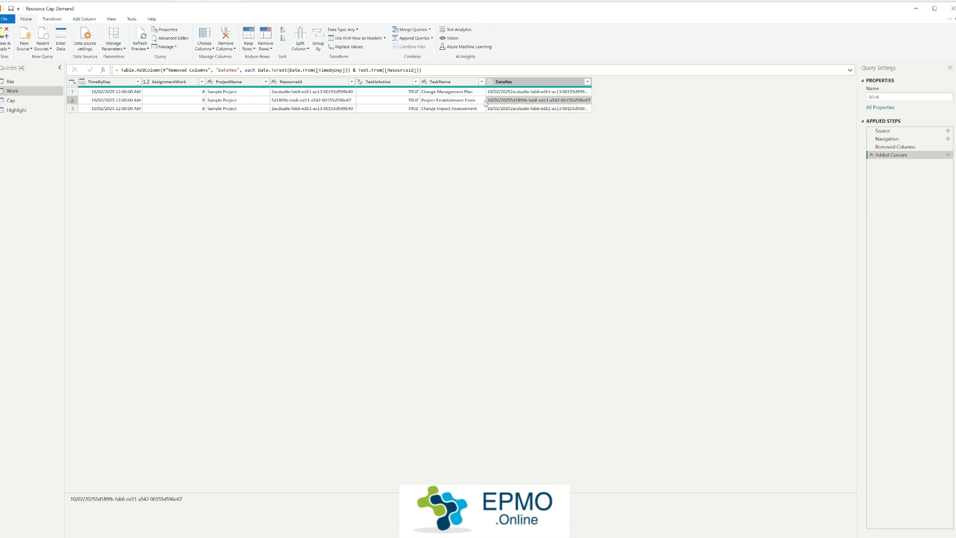
Step: Compare the ResourceId and TimeByDay cells of the Work query with the combined DateRes values
{"action": "left_click", "coordinate": [316, 103]}
{"action": "left_click", "coordinate": [130, 103]}
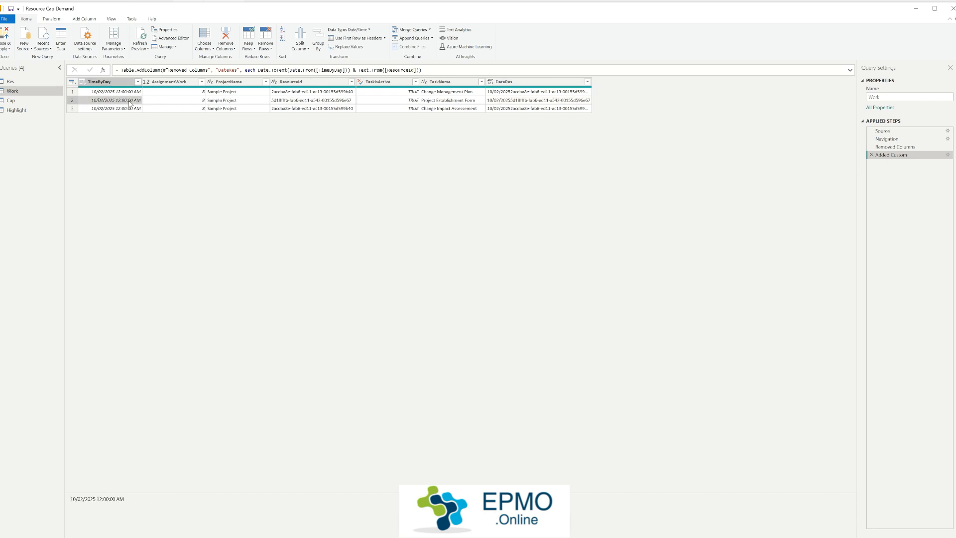
{"action": "left_click", "coordinate": [118, 94]}
{"action": "left_click", "coordinate": [119, 102]}
{"action": "left_click", "coordinate": [114, 109]}
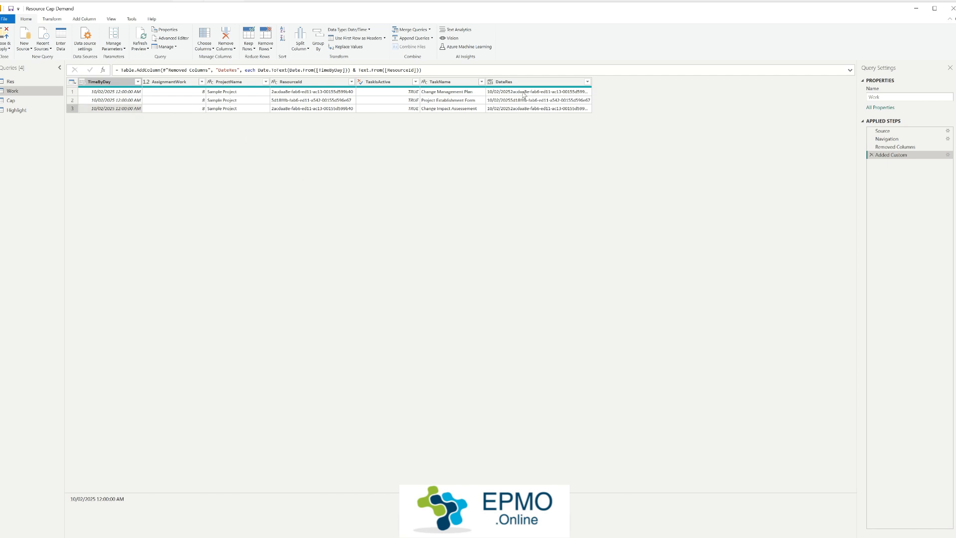
{"action": "left_click", "coordinate": [525, 93]}
{"action": "left_click", "coordinate": [528, 100]}
{"action": "left_click", "coordinate": [532, 108]}
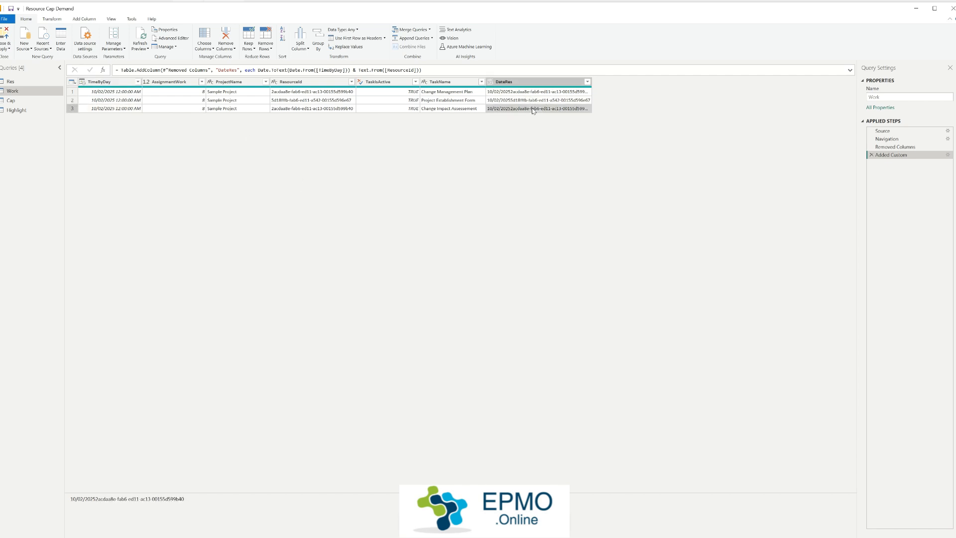
Step: Open the Cap query and examine the ResourceTimephasedDataSet source named in its Navigation step
{"action": "left_click", "coordinate": [14, 111]}
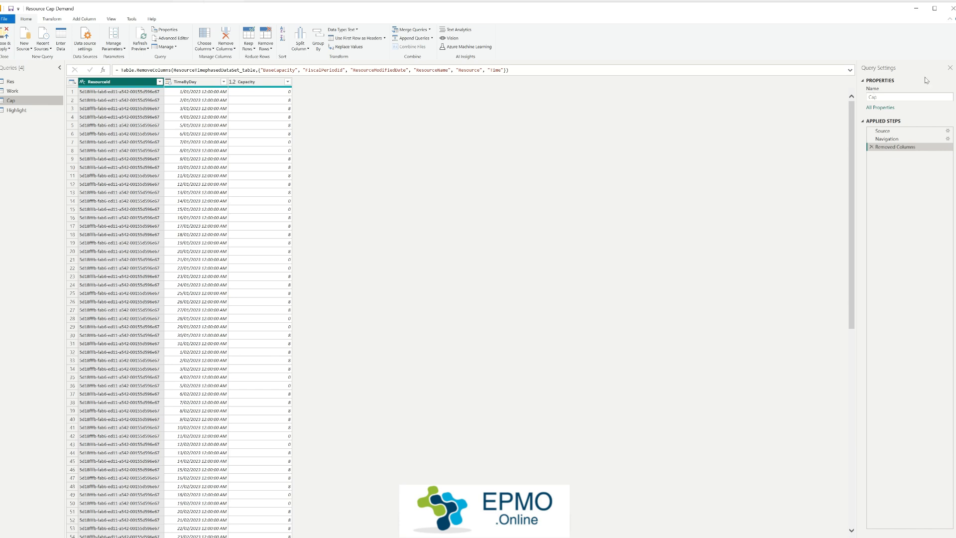
{"action": "left_click", "coordinate": [891, 139]}
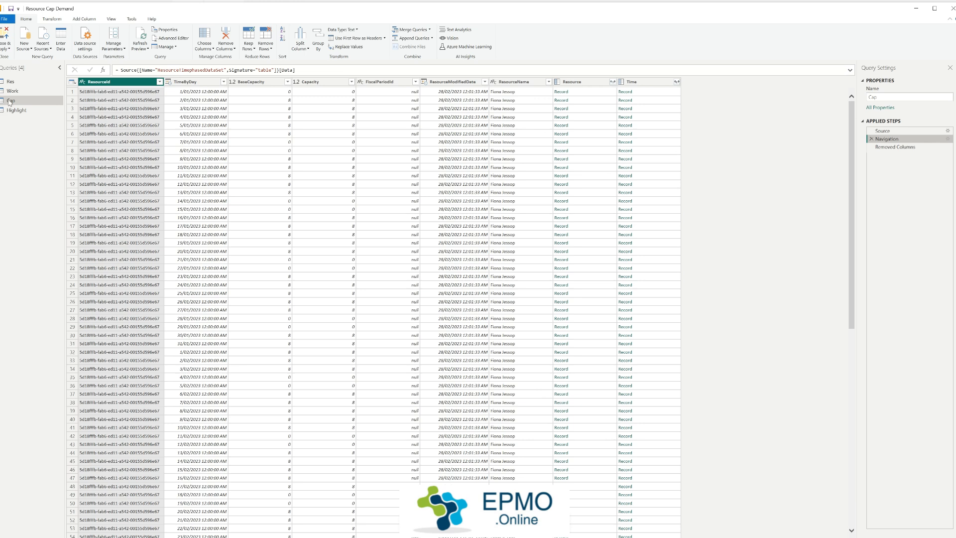
{"action": "left_click_drag", "start_coordinate": [158, 70], "coordinate": [223, 70]}
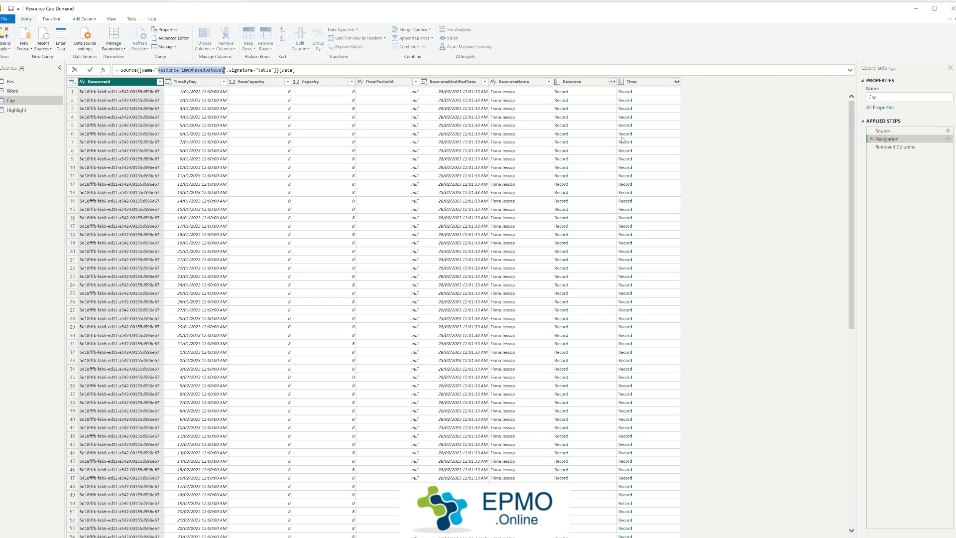
Step: Examine the TimeByDay and Capacity columns kept by the Cap query's Removed Columns step, including several daily capacity values
{"action": "left_click", "coordinate": [891, 150]}
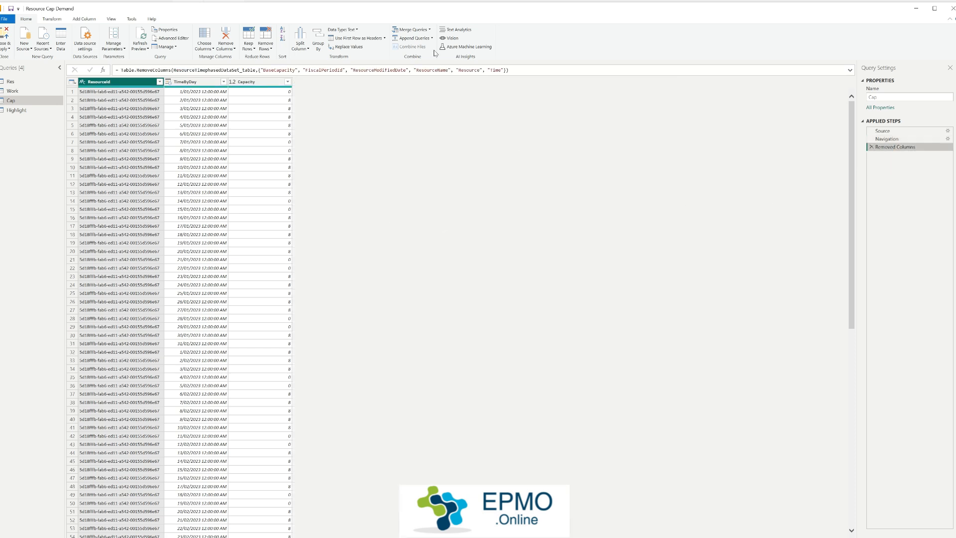
{"action": "left_click", "coordinate": [196, 83]}
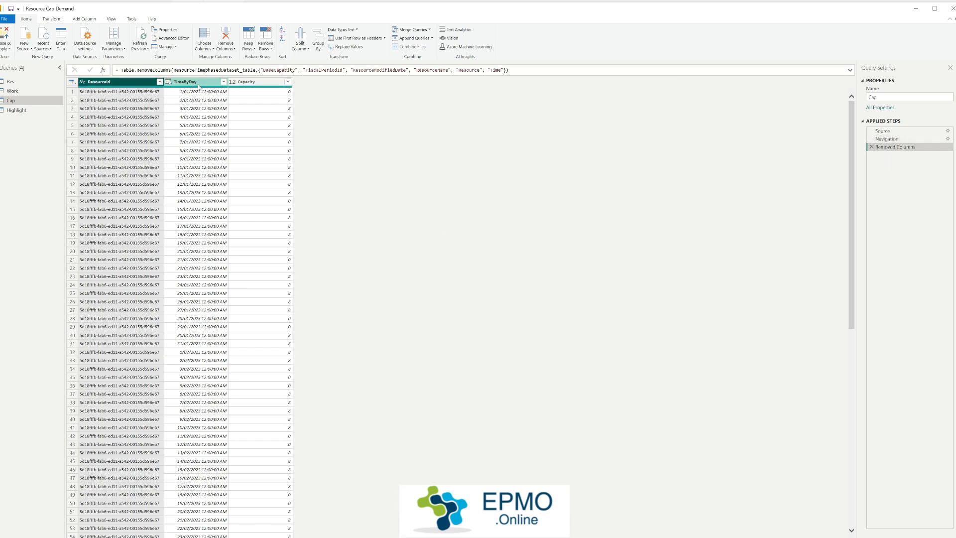
{"action": "left_click", "coordinate": [247, 84]}
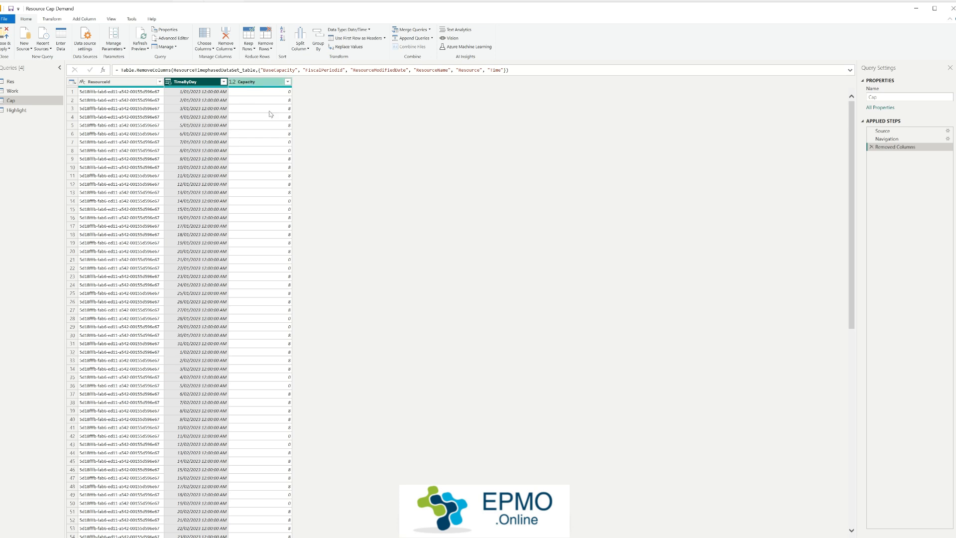
{"action": "left_click", "coordinate": [281, 100]}
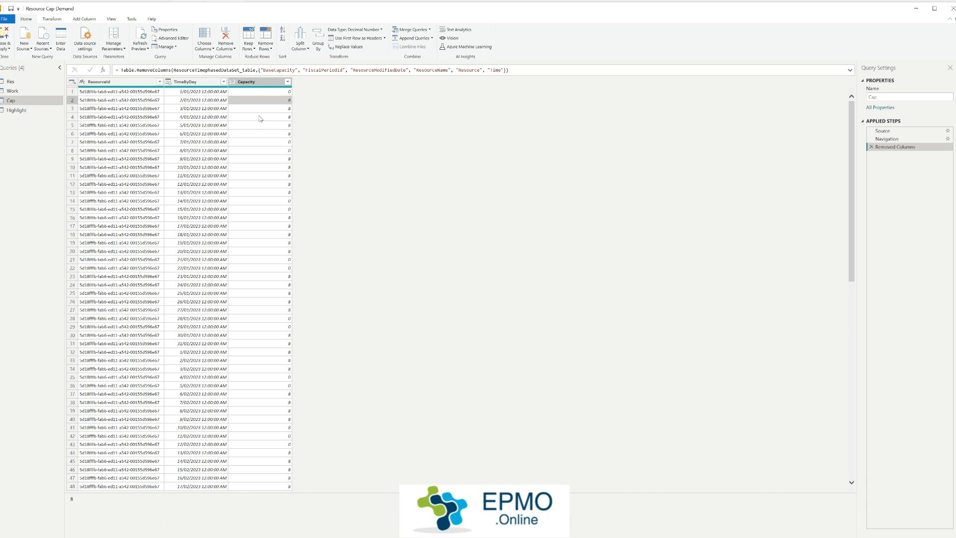
{"action": "left_click", "coordinate": [272, 109]}
{"action": "left_click", "coordinate": [270, 119]}
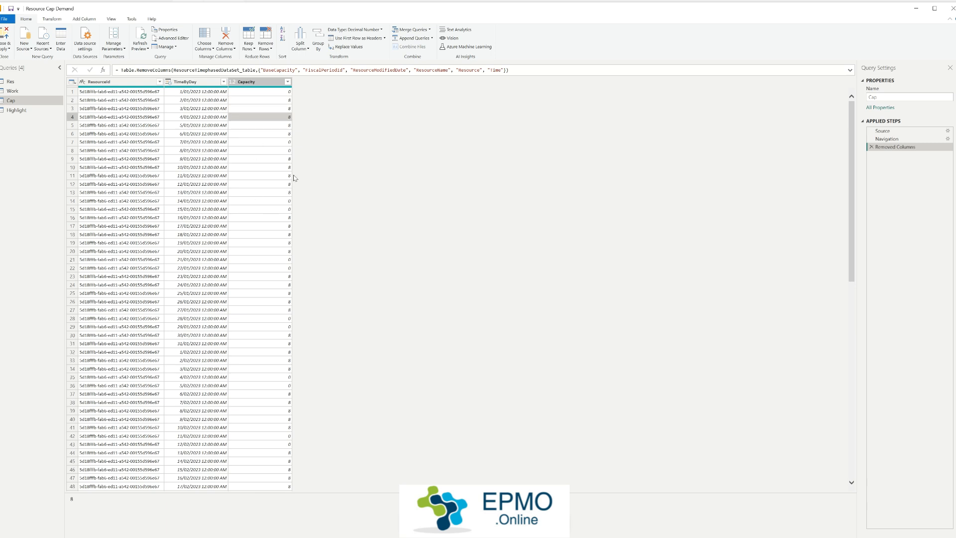
Step: Inspect how the 4/01/2023 row of the Cap query ties ResourceId and TimeByDay to a daily capacity
{"action": "left_click", "coordinate": [191, 119]}
{"action": "left_click", "coordinate": [157, 119]}
{"action": "left_click", "coordinate": [174, 122]}
{"action": "left_click", "coordinate": [259, 119]}
{"action": "left_click", "coordinate": [126, 121]}
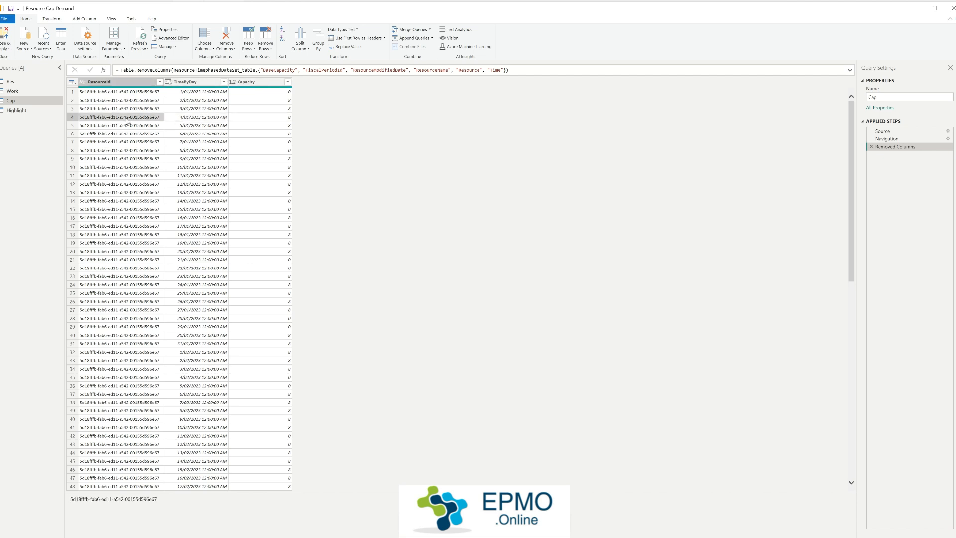
{"action": "left_click", "coordinate": [207, 119]}
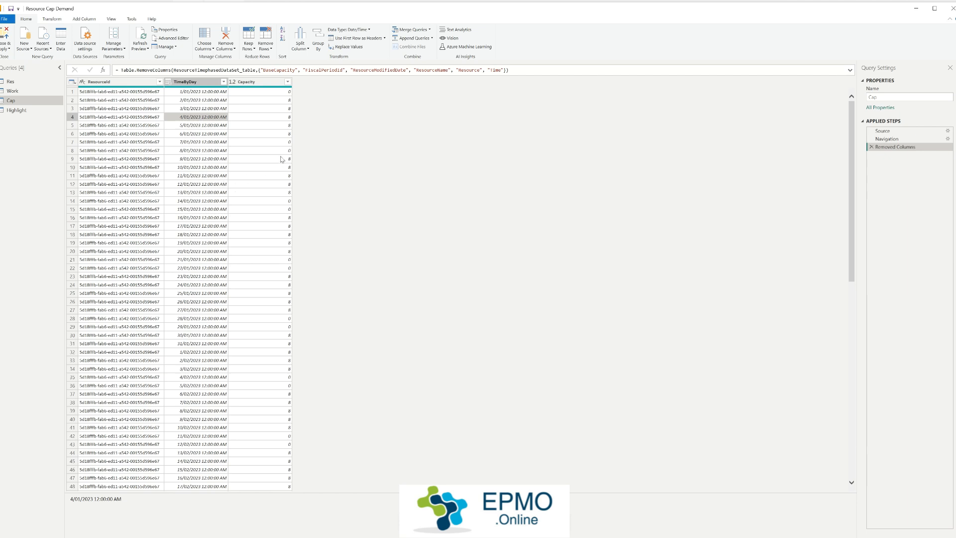
Step: Open the Highlight query and examine its Aggregated Work step and the Source step joining Cap with Work
{"action": "left_click", "coordinate": [20, 111]}
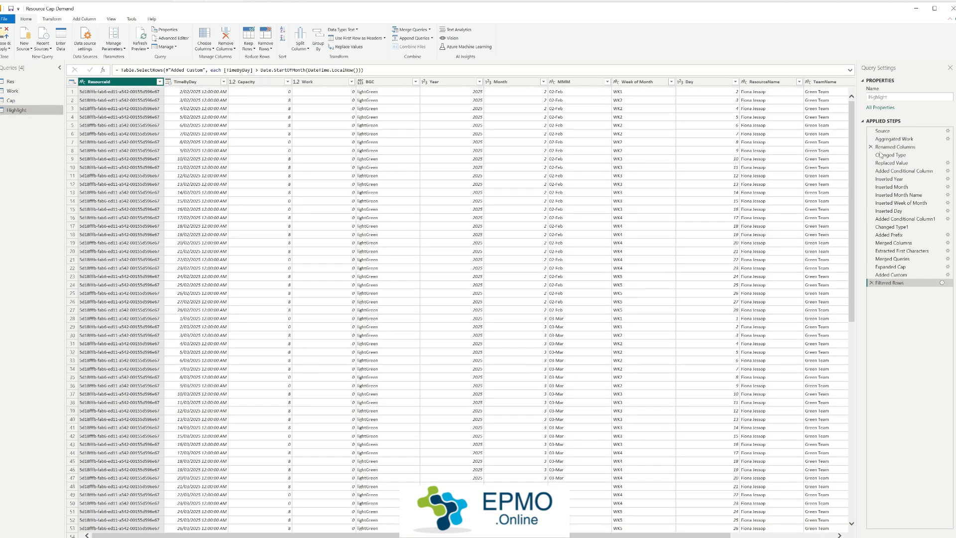
{"action": "left_click", "coordinate": [894, 139]}
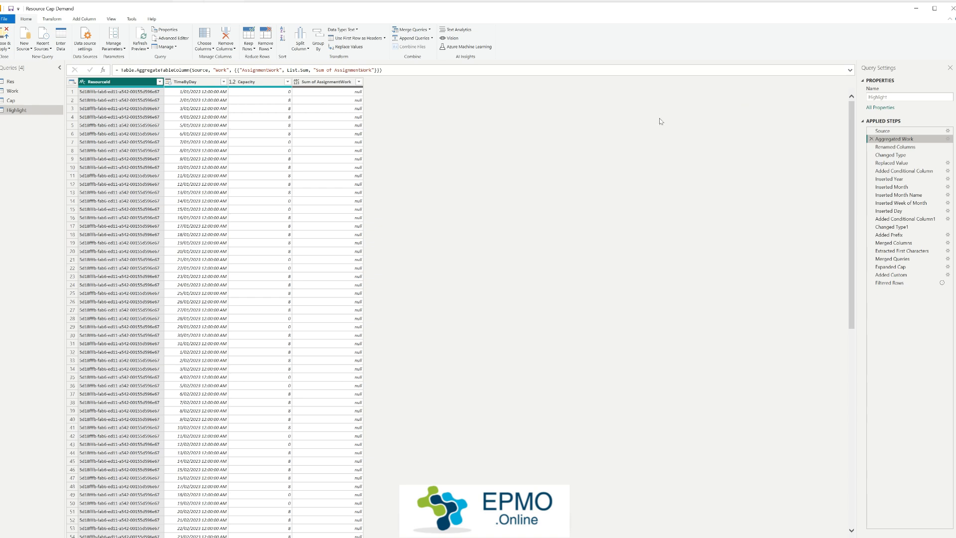
{"action": "left_click", "coordinate": [898, 132]}
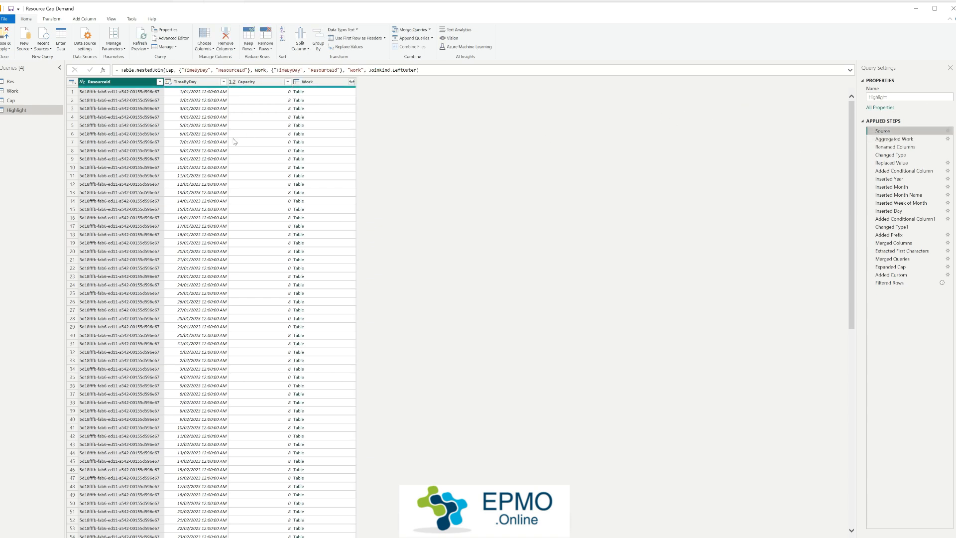
Step: Examine the TimeByDay, Capacity and nested Work columns in the Highlight query's Source step
{"action": "left_click", "coordinate": [207, 82]}
{"action": "left_click", "coordinate": [262, 83]}
{"action": "left_click", "coordinate": [311, 82]}
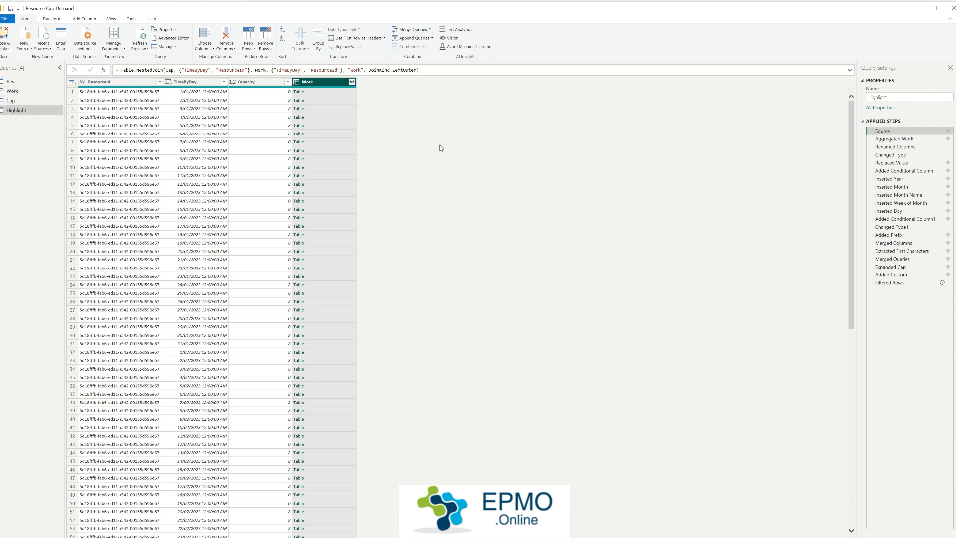
Step: In the Aggregated Work step, load all Sum of AssignmentWork values and filter out the null rows
{"action": "left_click", "coordinate": [909, 141]}
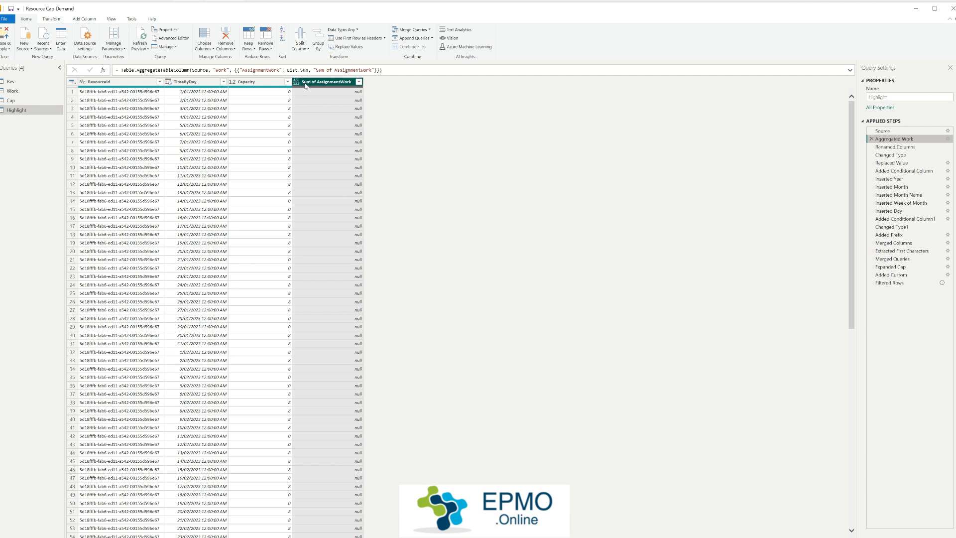
{"action": "left_click", "coordinate": [358, 81]}
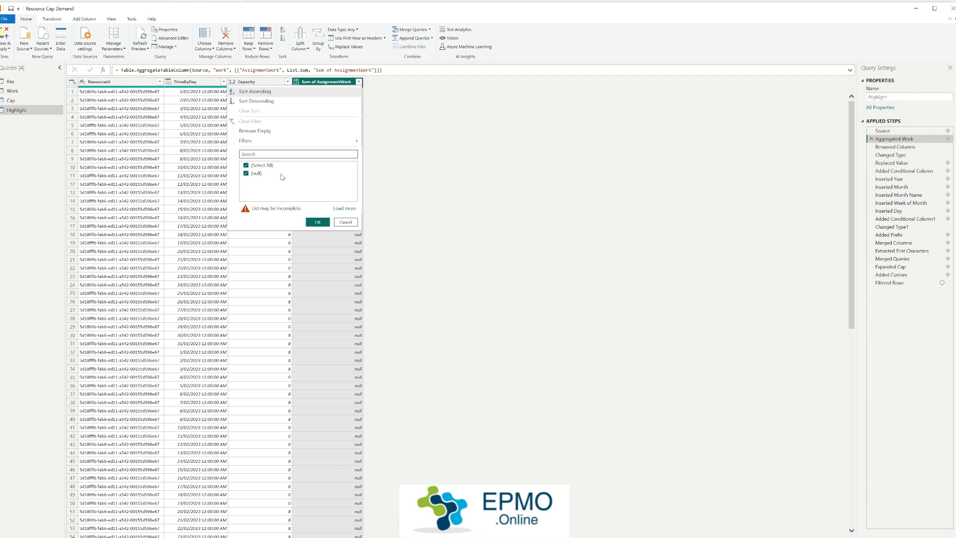
{"action": "left_click", "coordinate": [345, 208]}
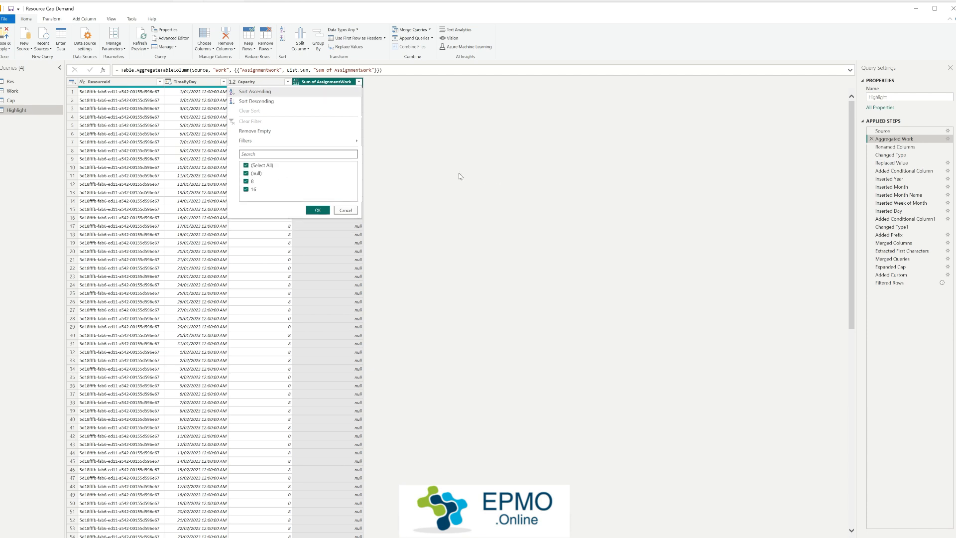
{"action": "left_click", "coordinate": [253, 173]}
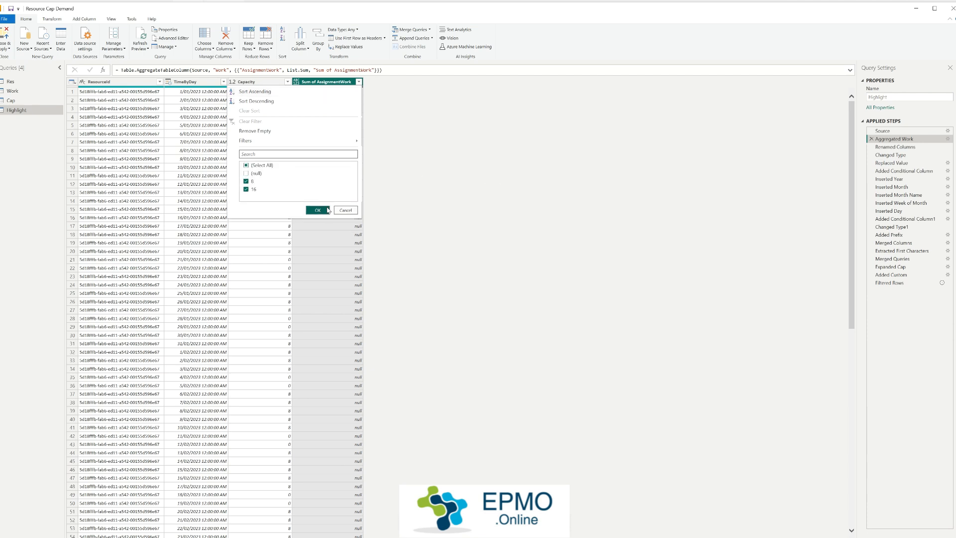
{"action": "left_click", "coordinate": [323, 210]}
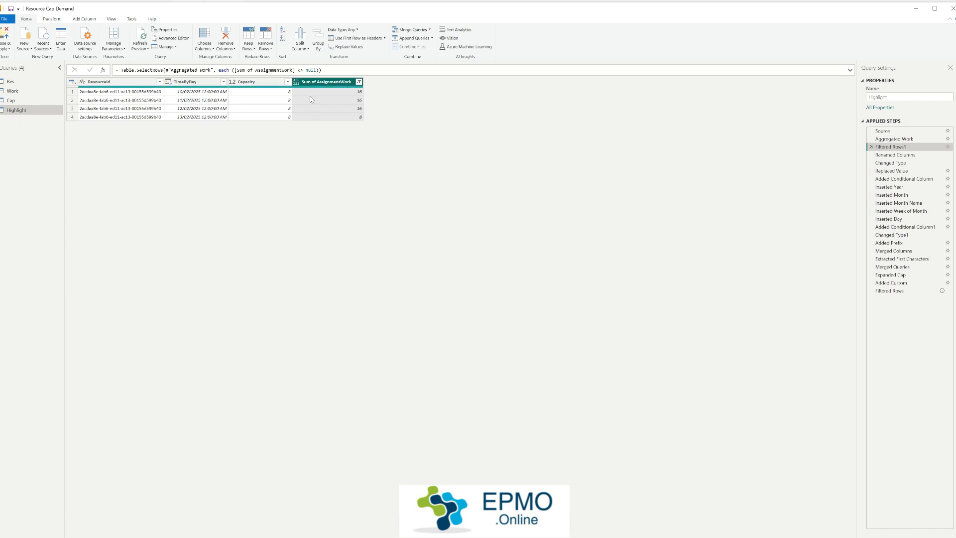
Step: Inspect the ResourceId on each of the four filtered rows, plus a Capacity value
{"action": "left_click", "coordinate": [129, 92]}
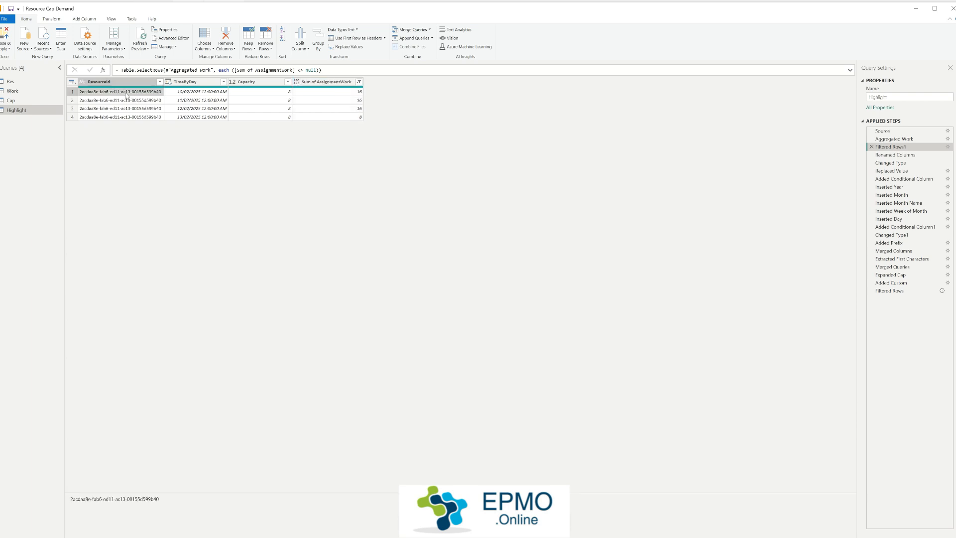
{"action": "left_click", "coordinate": [128, 100]}
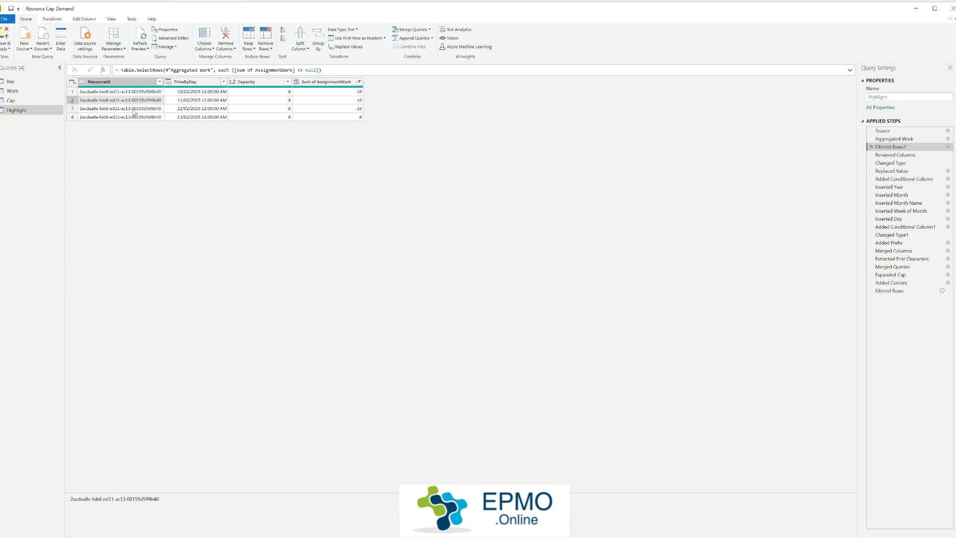
{"action": "left_click", "coordinate": [138, 109]}
{"action": "left_click", "coordinate": [147, 118]}
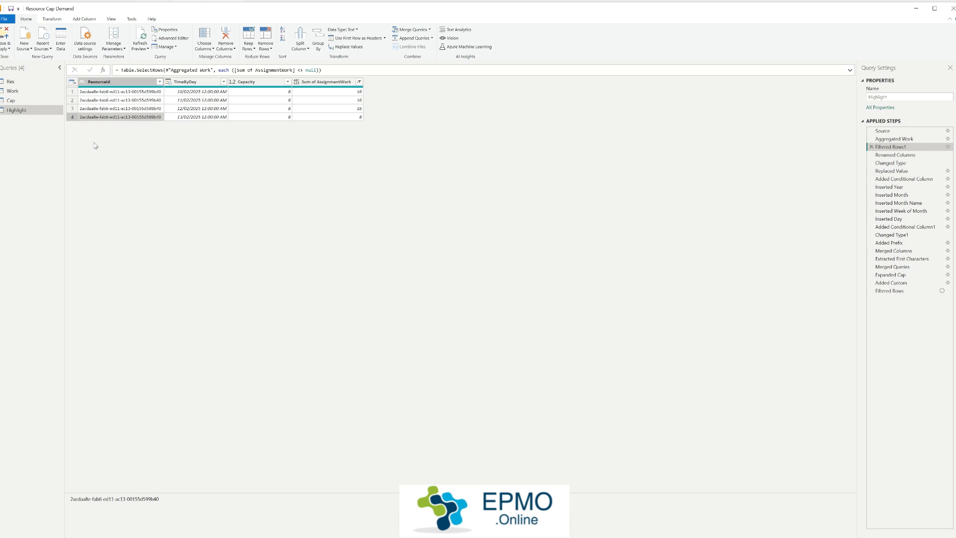
{"action": "left_click", "coordinate": [277, 99]}
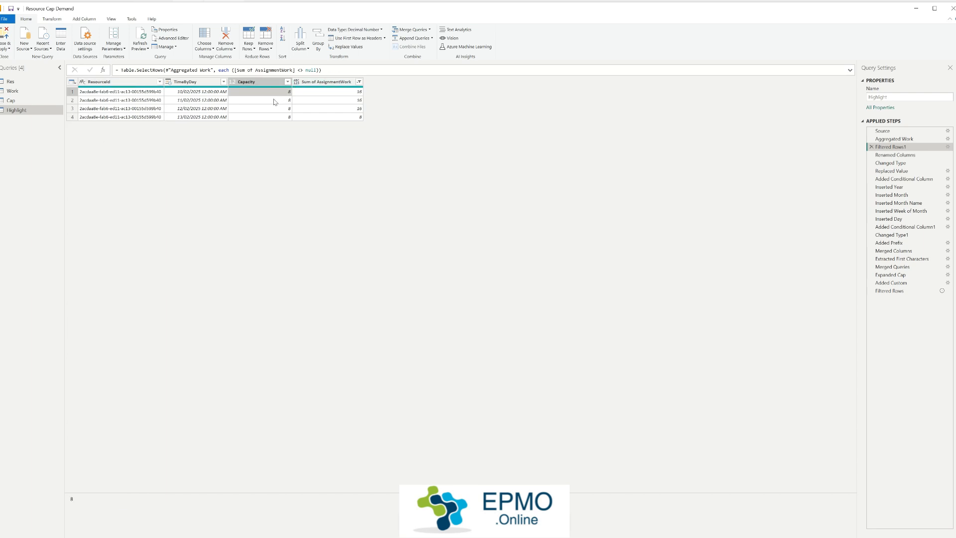
Step: Check the TimeByDay dates of the filtered rows, from 10/02/2025 to 13/02/2025
{"action": "left_click", "coordinate": [178, 92]}
{"action": "left_click", "coordinate": [199, 101]}
{"action": "left_click", "coordinate": [199, 112]}
{"action": "left_click", "coordinate": [199, 117]}
{"action": "left_click", "coordinate": [201, 109]}
{"action": "left_click", "coordinate": [201, 100]}
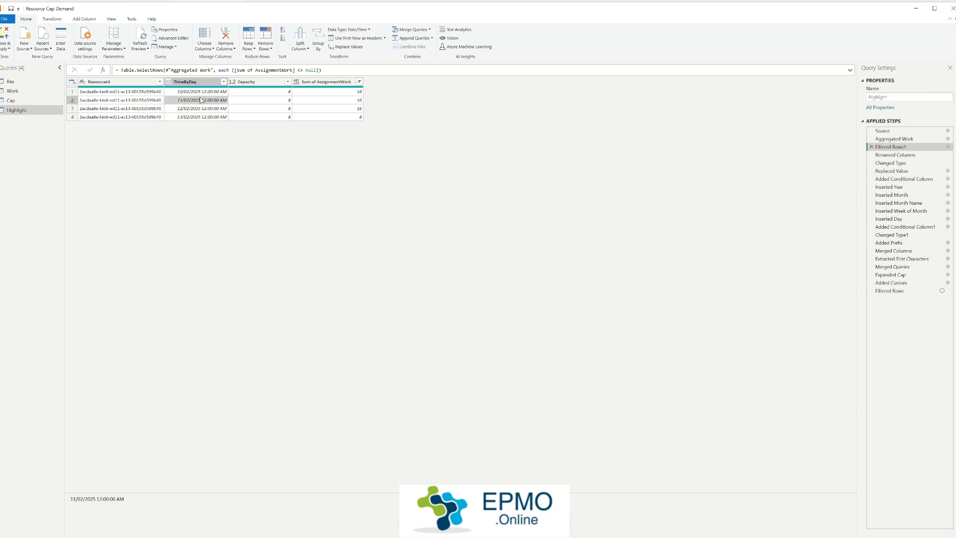
{"action": "left_click", "coordinate": [204, 93]}
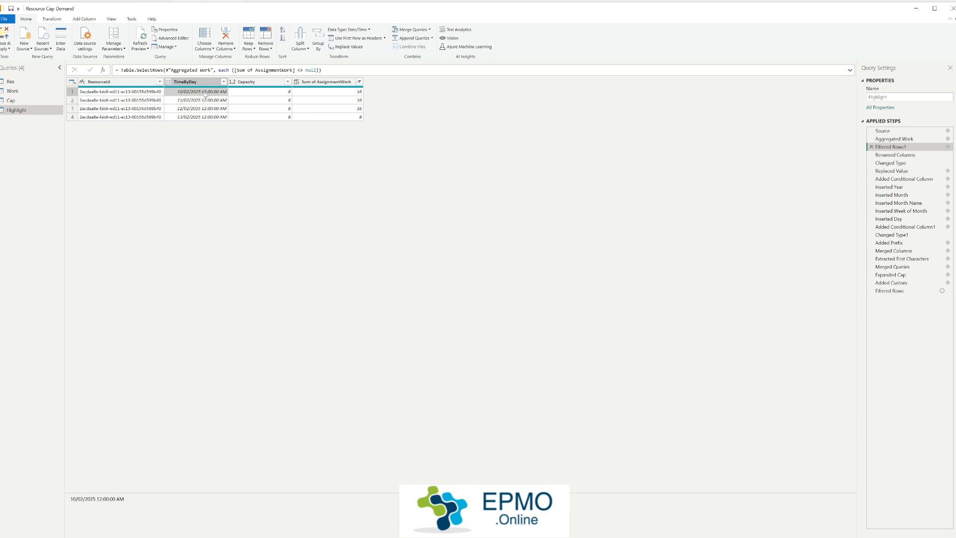
Step: Check Sum of AssignmentWork on each filtered row and compare it with Capacity for 10/02/2025
{"action": "left_click", "coordinate": [343, 93]}
{"action": "left_click", "coordinate": [338, 102]}
{"action": "left_click", "coordinate": [340, 109]}
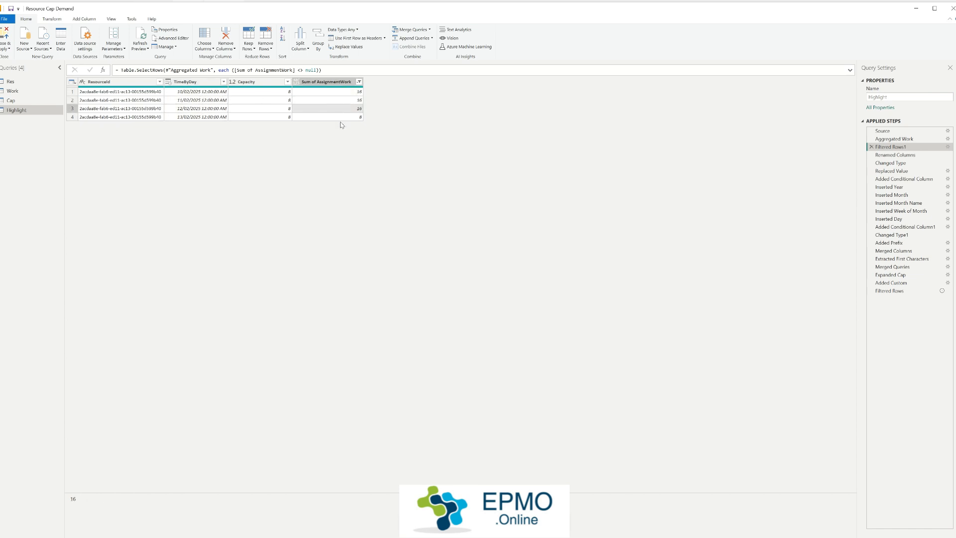
{"action": "left_click", "coordinate": [335, 117]}
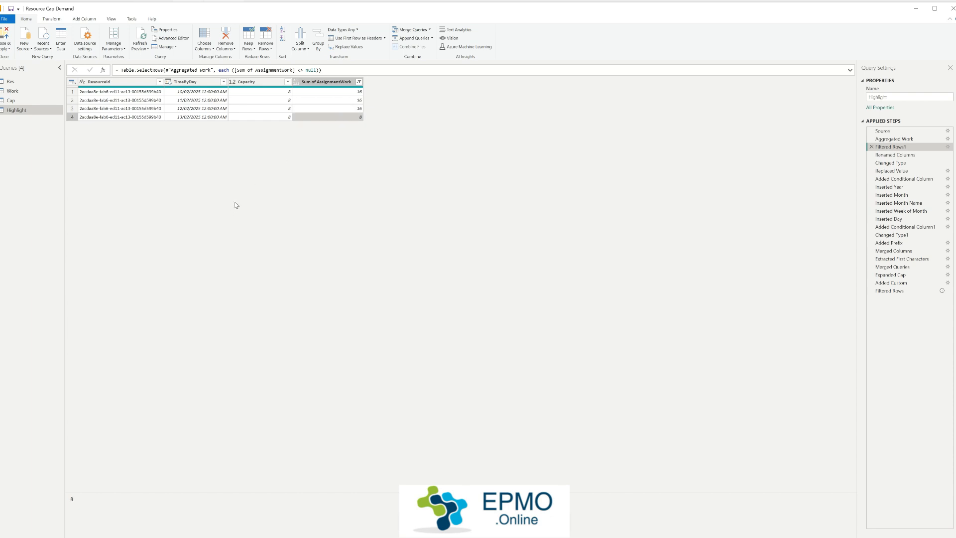
{"action": "left_click", "coordinate": [268, 94]}
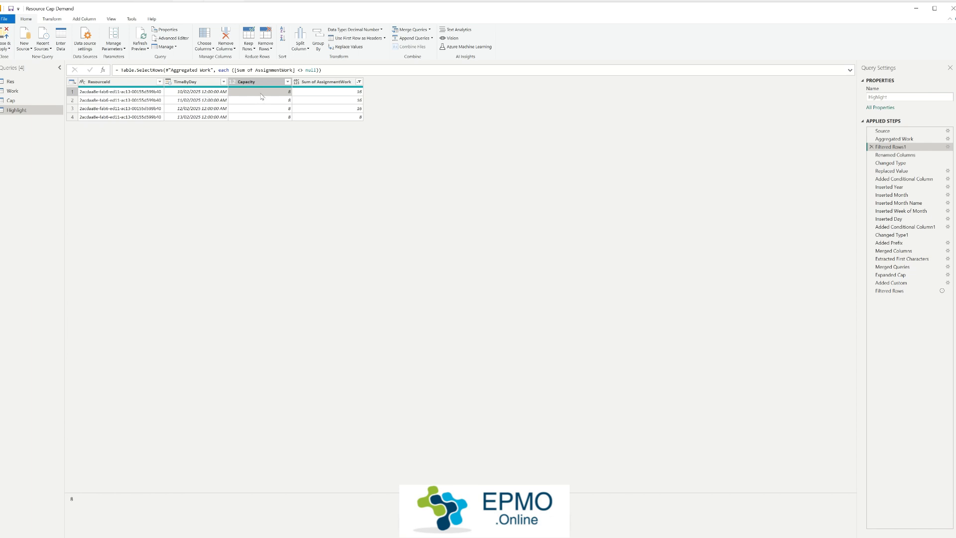
{"action": "left_click", "coordinate": [328, 94]}
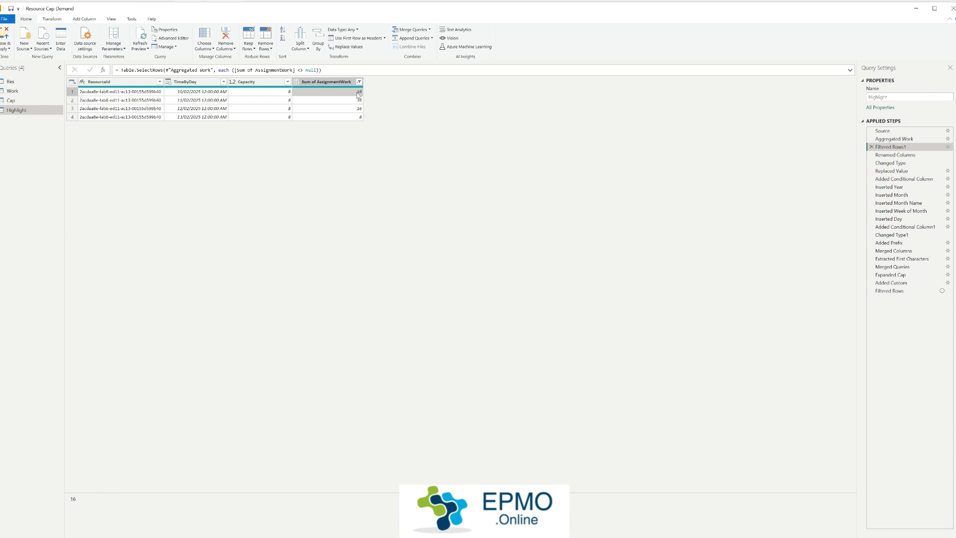
Step: Delete the Filtered Rows1 step from the Highlight query
{"action": "left_click", "coordinate": [871, 147]}
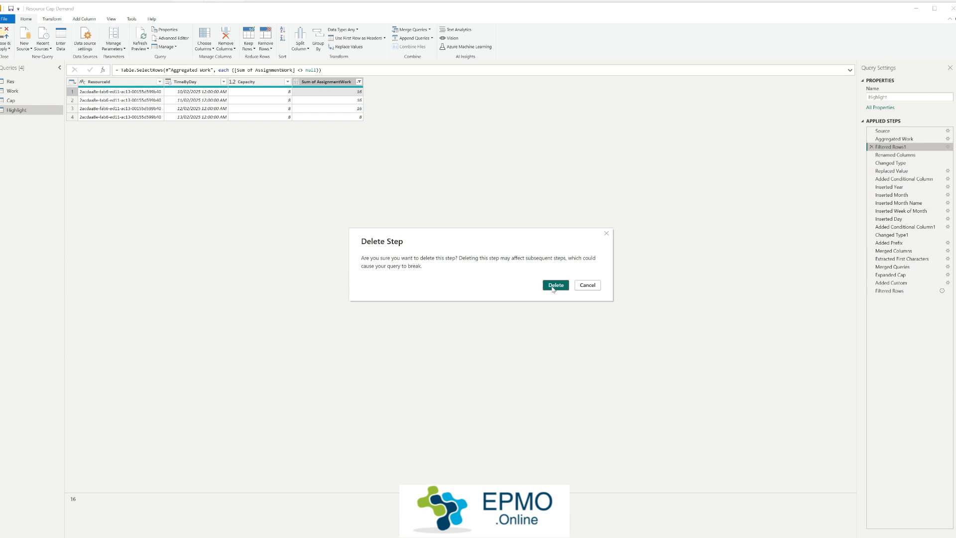
{"action": "left_click", "coordinate": [553, 287]}
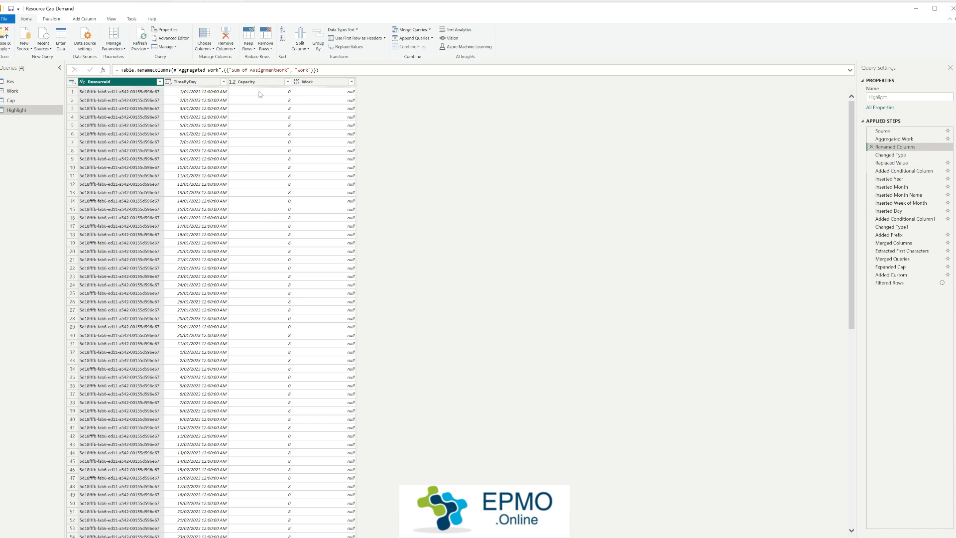
Step: Examine the Work column through the Renamed Columns, Changed Type and Replaced Value steps, plus the BGC formula in Added Conditional Column
{"action": "left_click", "coordinate": [324, 83]}
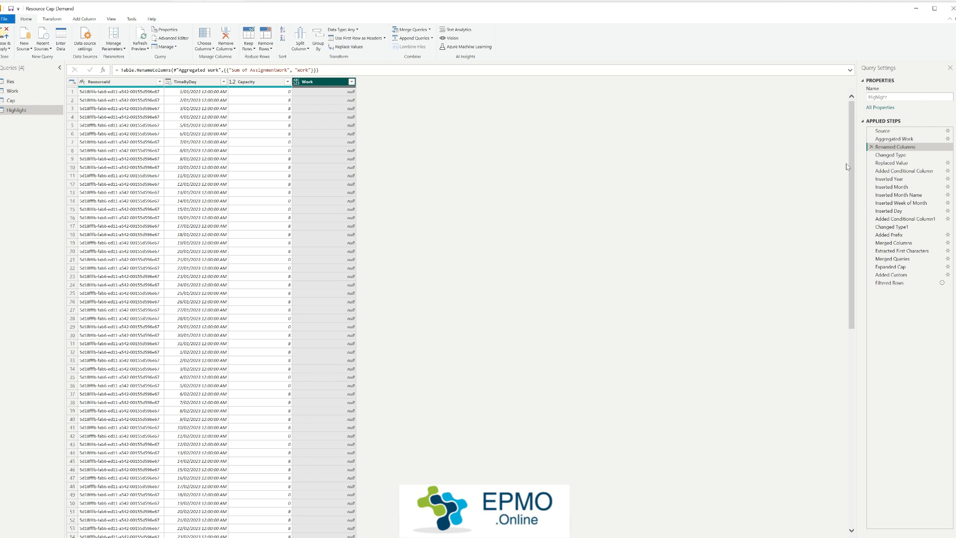
{"action": "left_click", "coordinate": [888, 156]}
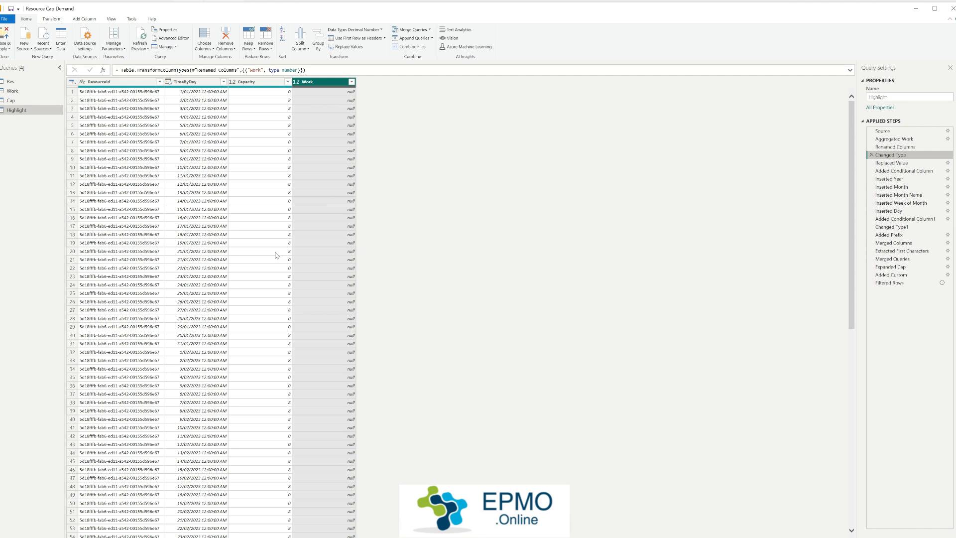
{"action": "left_click", "coordinate": [901, 163]}
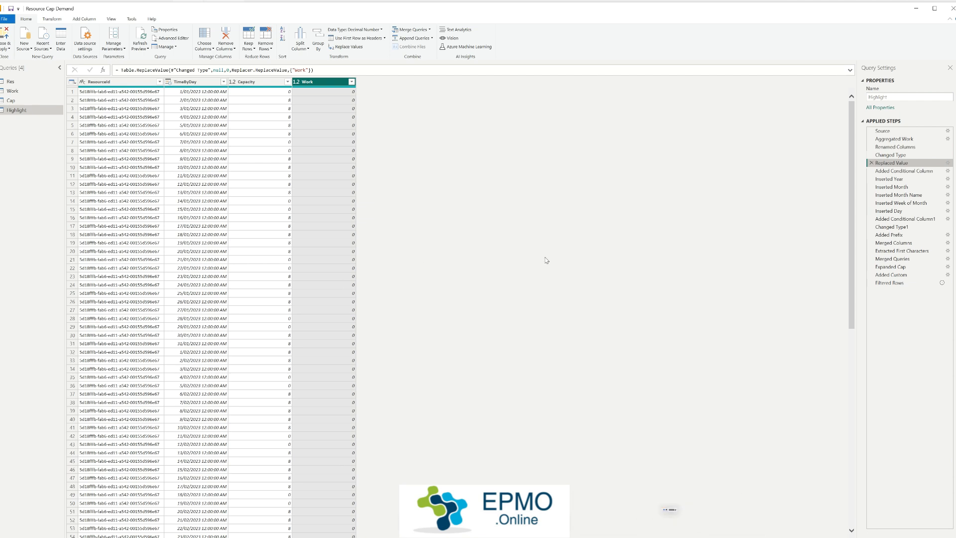
{"action": "left_click", "coordinate": [930, 171]}
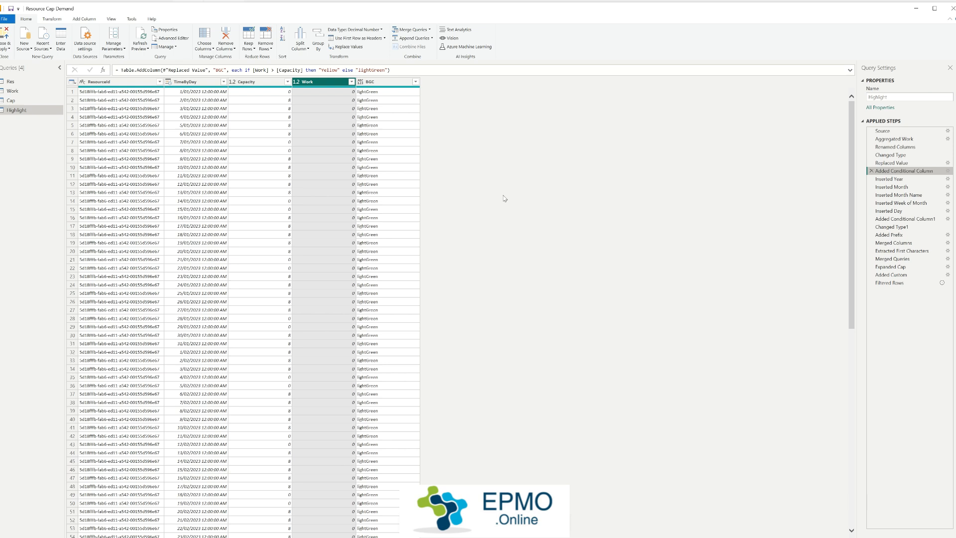
Step: Examine the steps that derive Year, Month, Month Name, Week of Month and Day from TimeByDay
{"action": "left_click", "coordinate": [913, 179]}
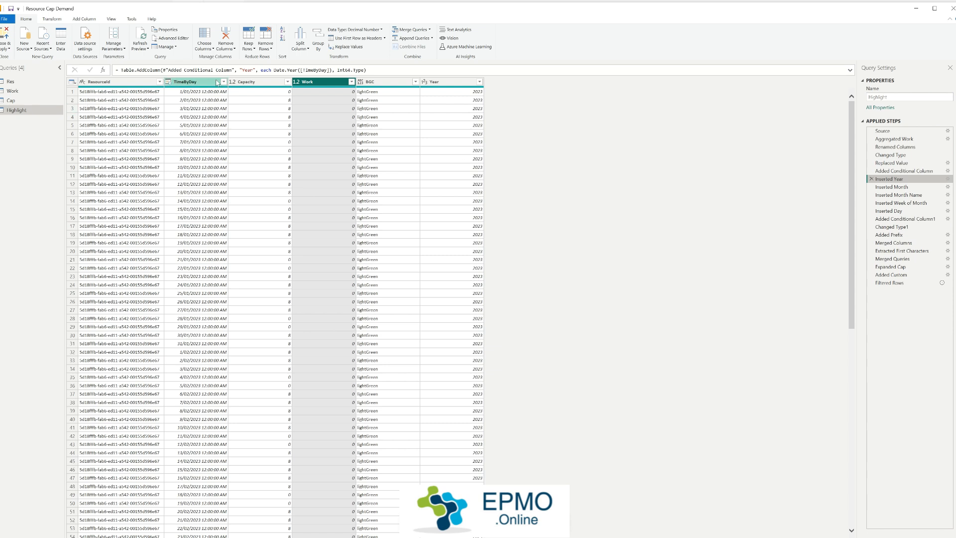
{"action": "left_click", "coordinate": [463, 83]}
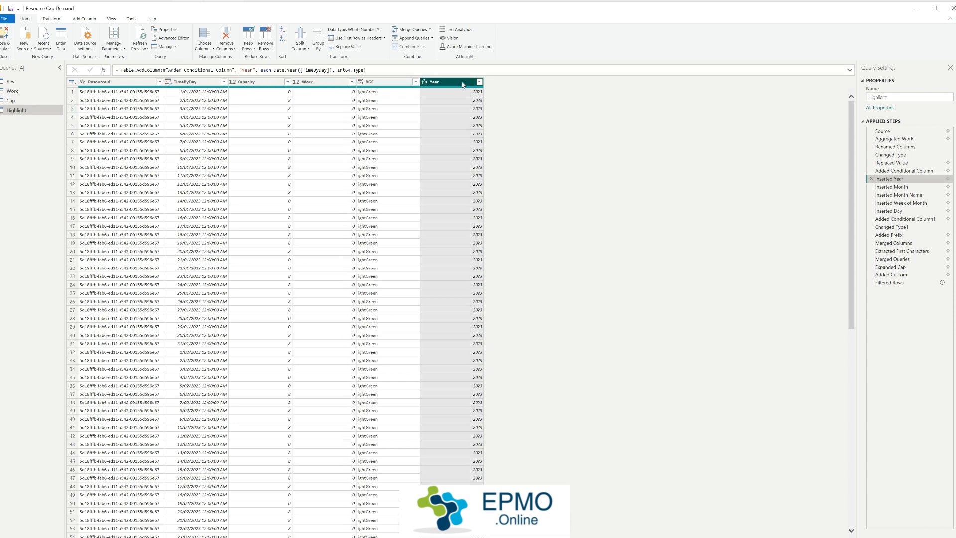
{"action": "left_click", "coordinate": [891, 186]}
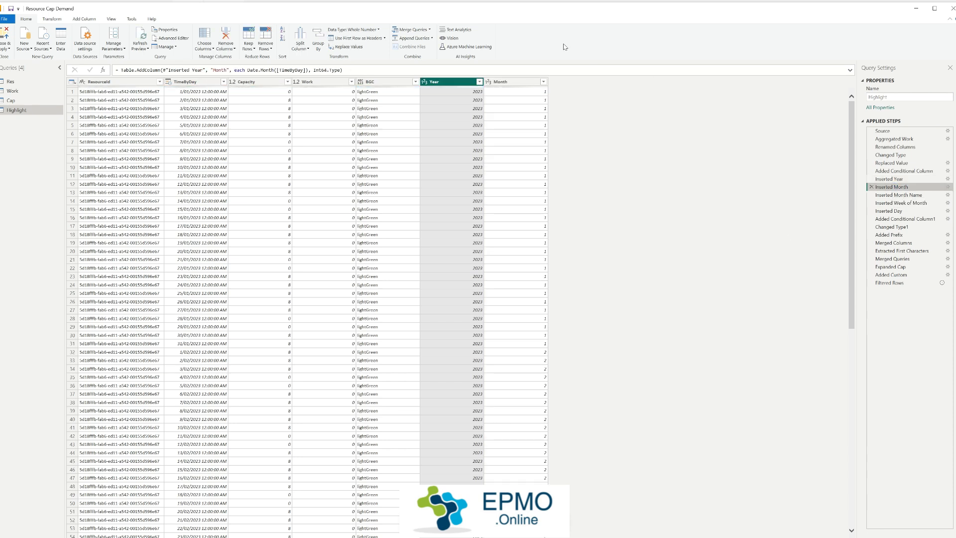
{"action": "left_click", "coordinate": [905, 194]}
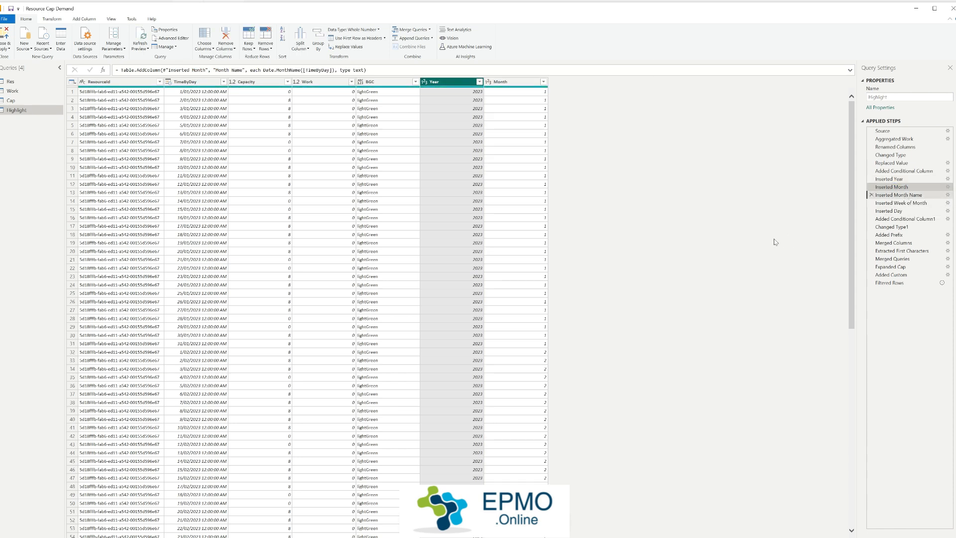
{"action": "left_click", "coordinate": [921, 203]}
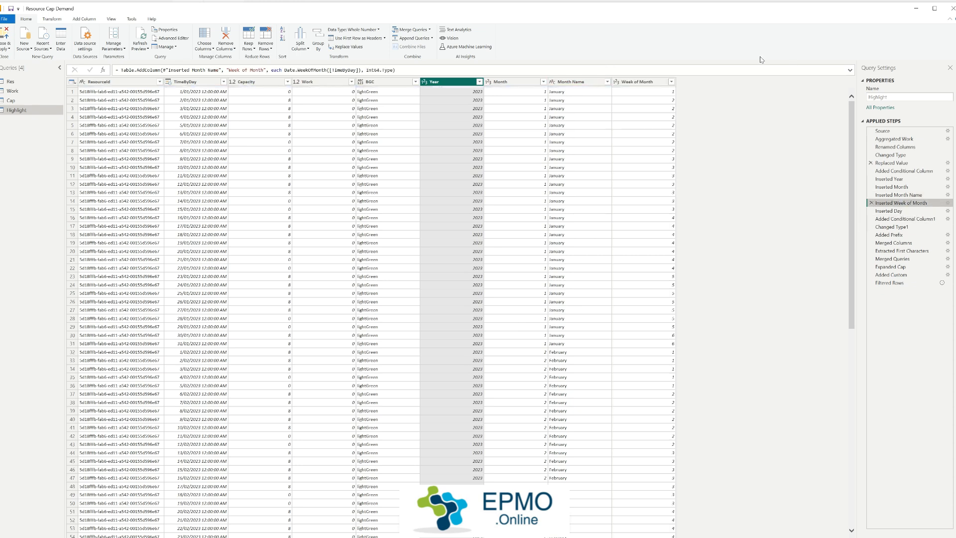
{"action": "left_click", "coordinate": [896, 210]}
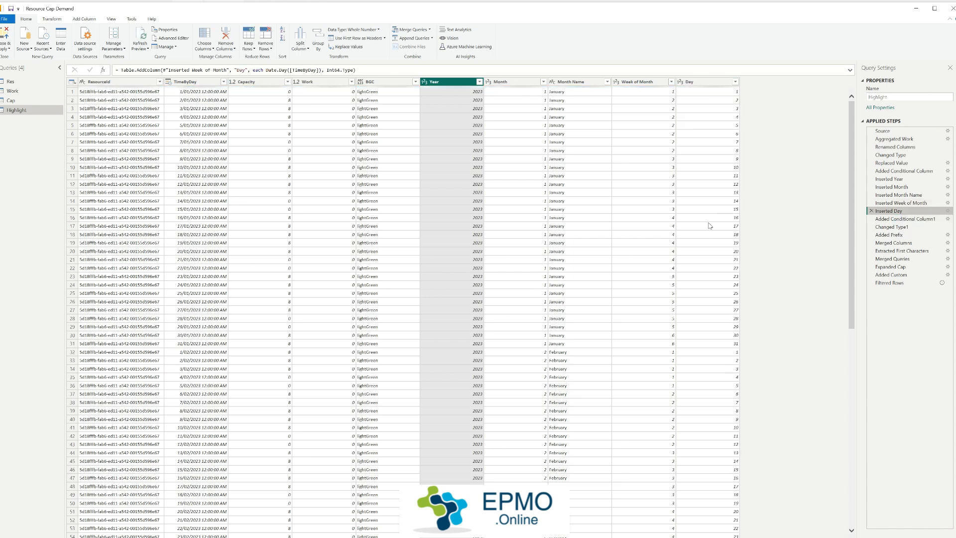
Step: Examine the MM column in the Added Conditional Column1 and Changed Type1 steps, checking its values across the months
{"action": "left_click", "coordinate": [898, 219]}
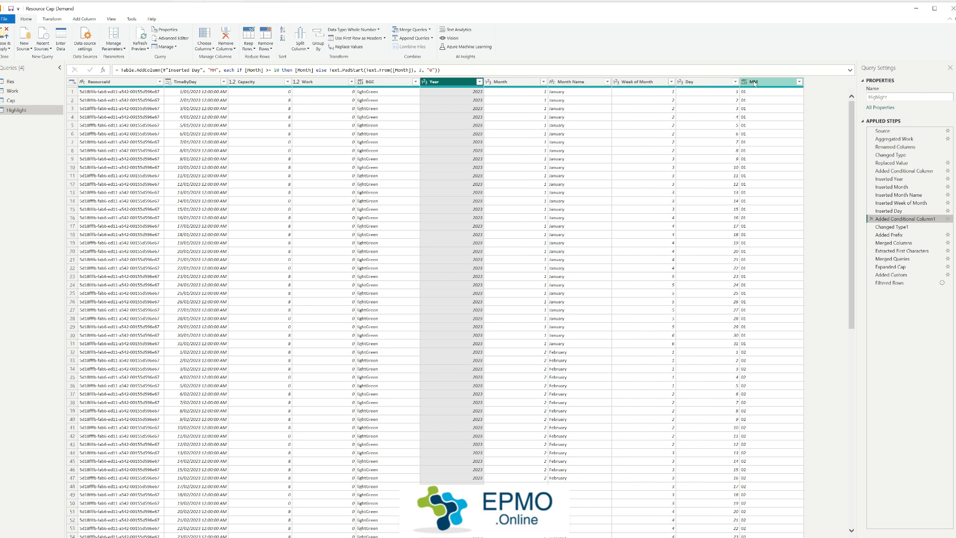
{"action": "left_click", "coordinate": [775, 86]}
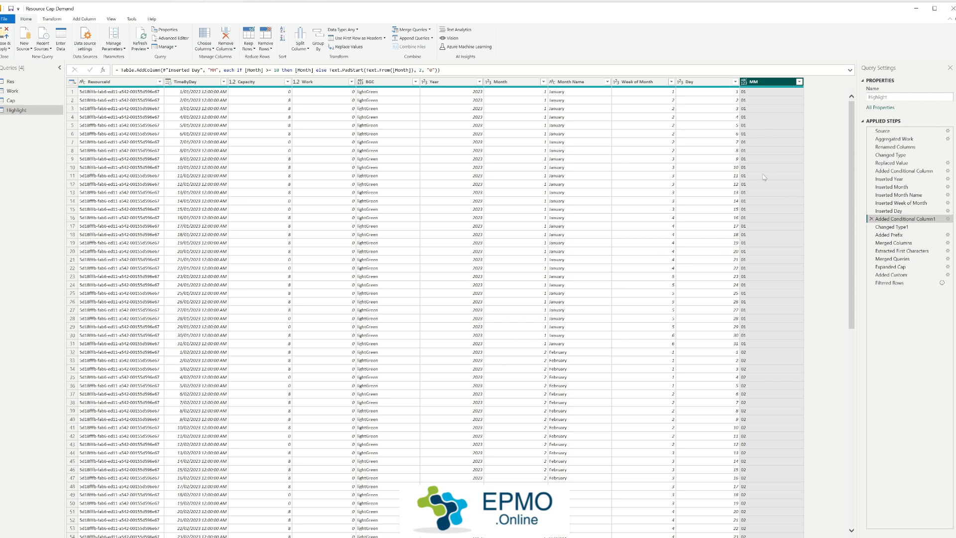
{"action": "left_click", "coordinate": [877, 228]}
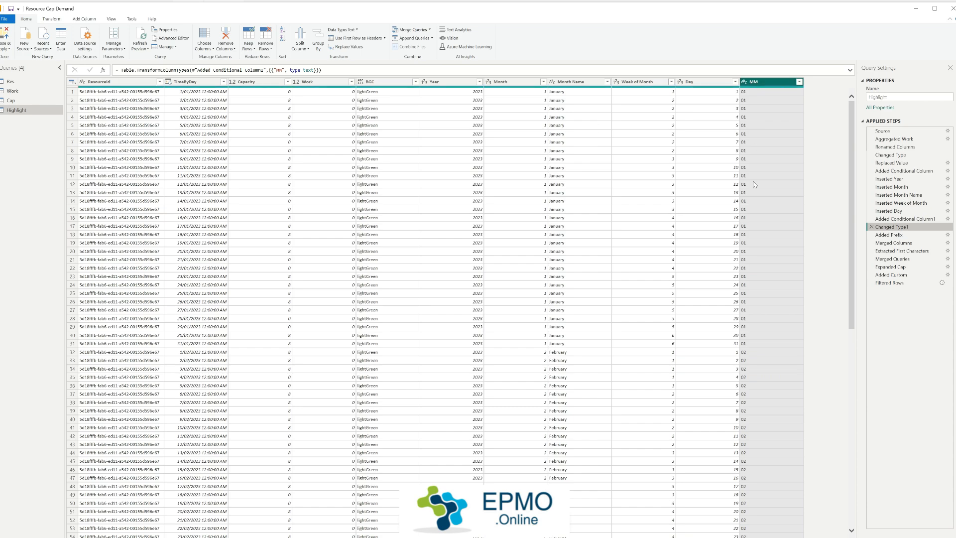
{"action": "scroll", "coordinate": [781, 269], "scroll_direction": "down", "scroll_amount": 20}
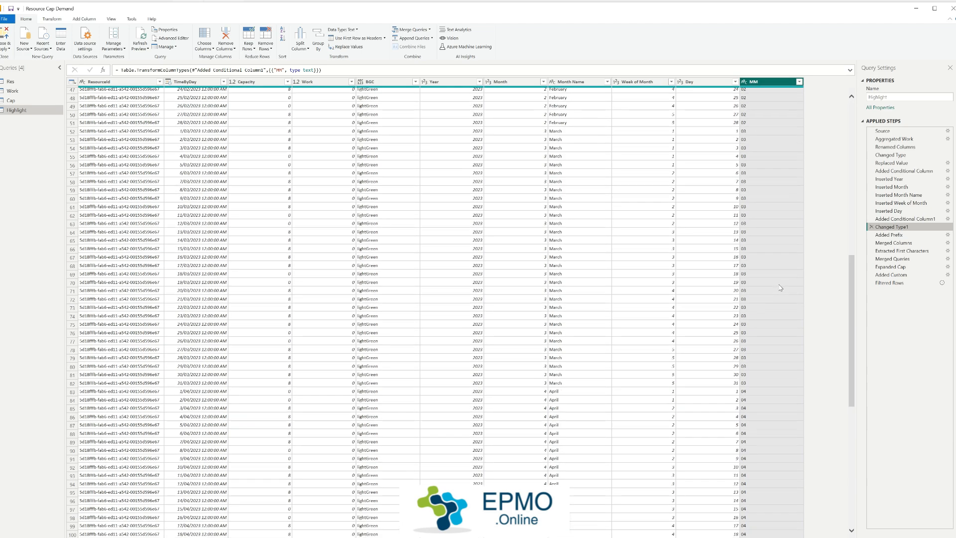
{"action": "scroll", "coordinate": [779, 297], "scroll_direction": "down", "scroll_amount": 20}
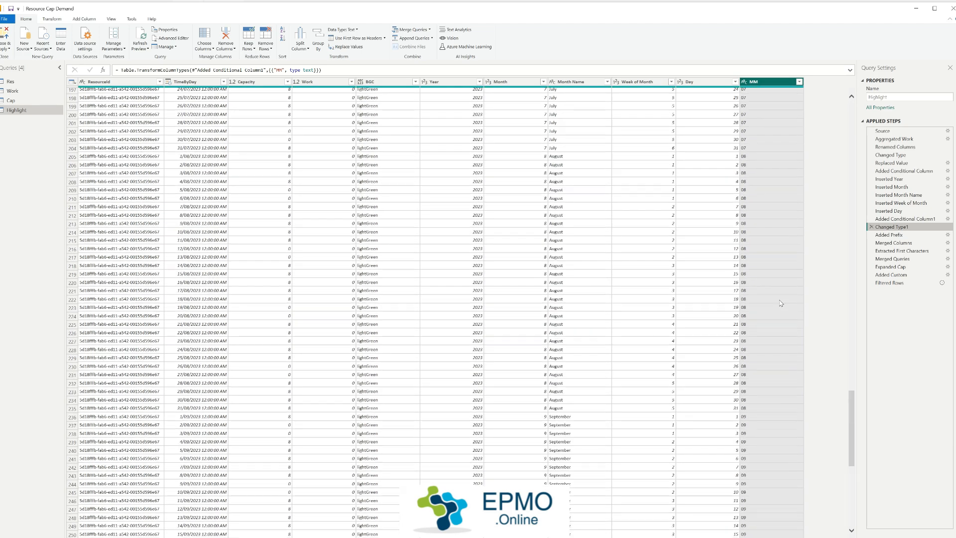
{"action": "scroll", "coordinate": [780, 305], "scroll_direction": "down", "scroll_amount": 20}
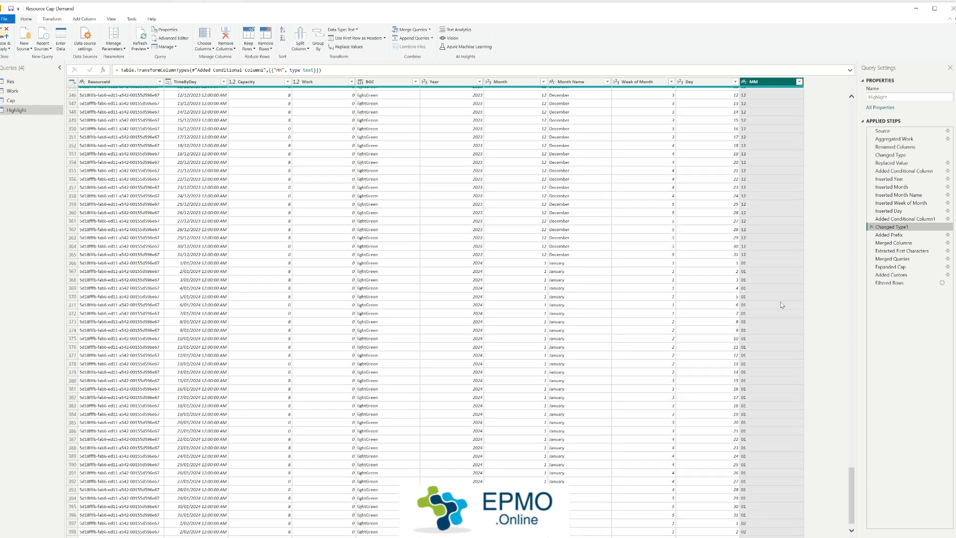
{"action": "left_click_drag", "start_coordinate": [854, 452], "coordinate": [841, 97]}
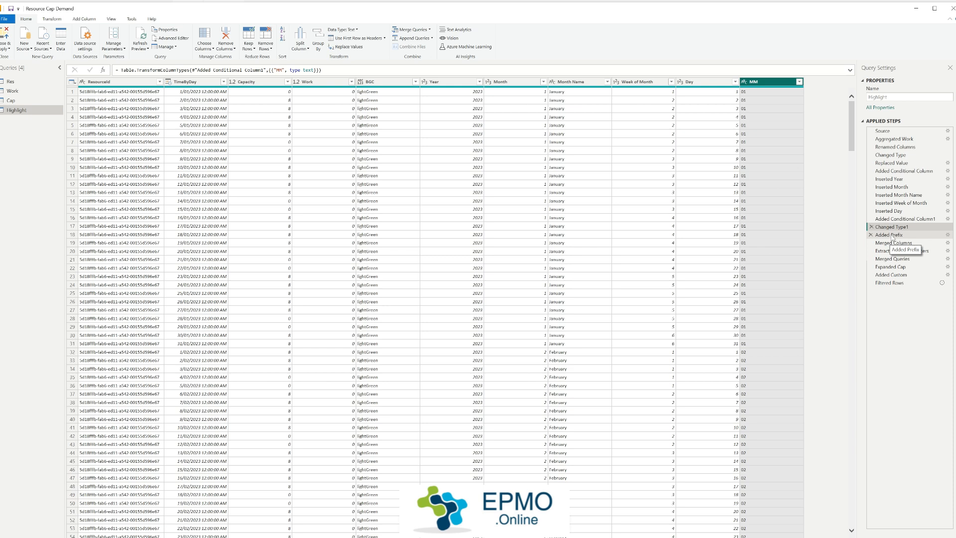
Step: Examine the WK prefix on Week of Month and the MMM column through the Added Prefix, Merged Columns and Extracted First Characters steps
{"action": "left_click", "coordinate": [889, 235]}
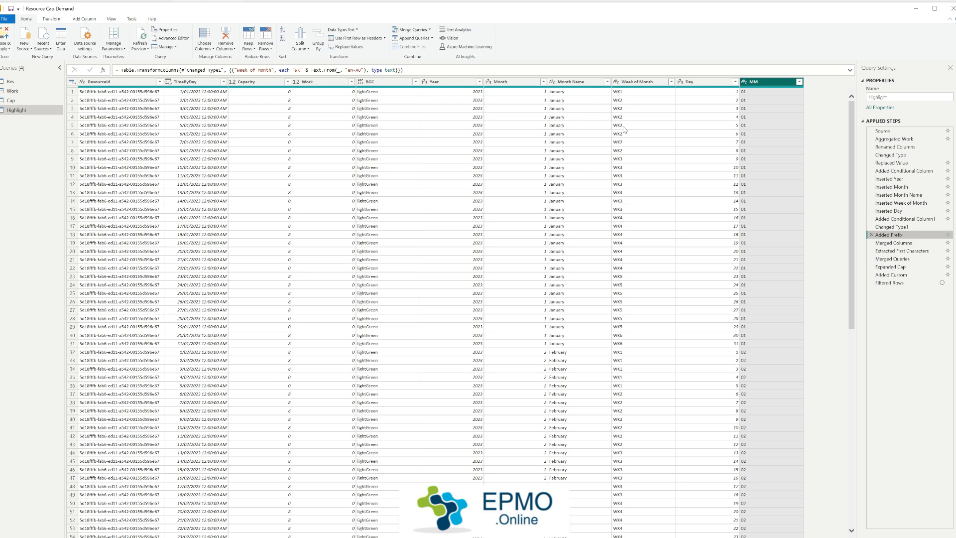
{"action": "left_click", "coordinate": [893, 242]}
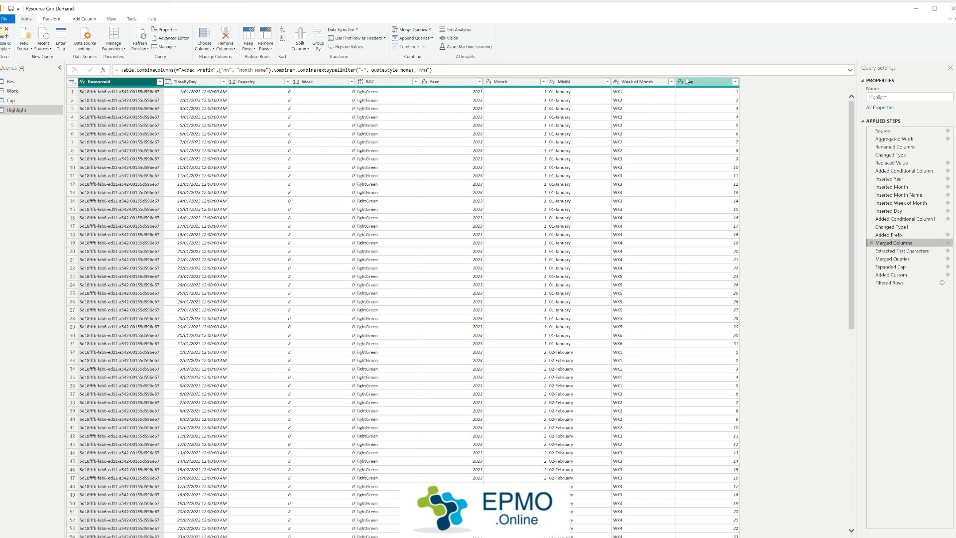
{"action": "left_click", "coordinate": [582, 82]}
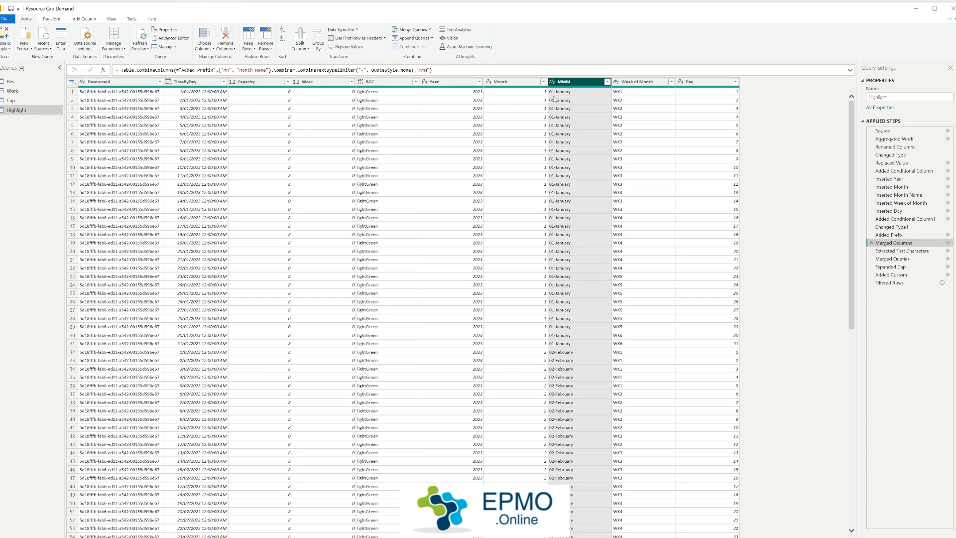
{"action": "left_click", "coordinate": [896, 251]}
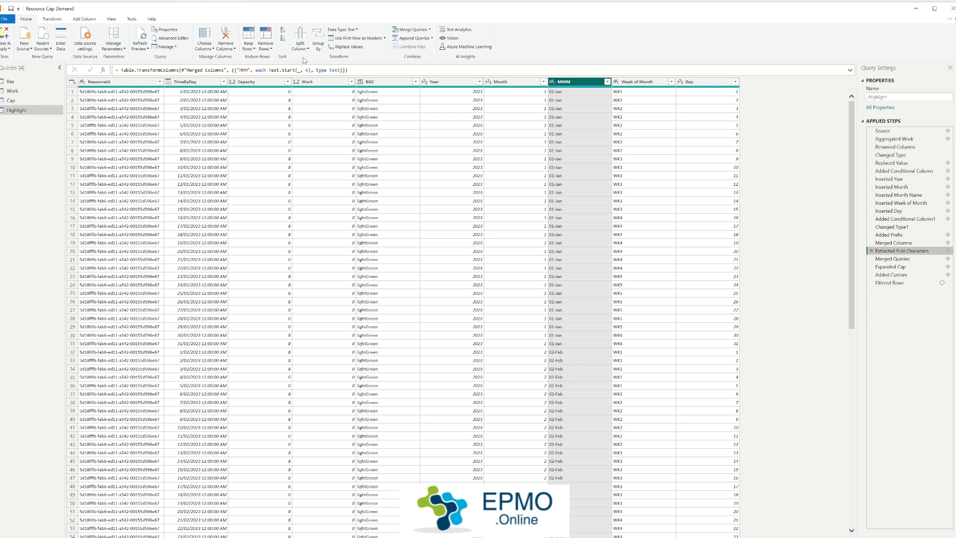
{"action": "left_click", "coordinate": [569, 109]}
{"action": "left_click", "coordinate": [576, 134]}
{"action": "left_click", "coordinate": [579, 185]}
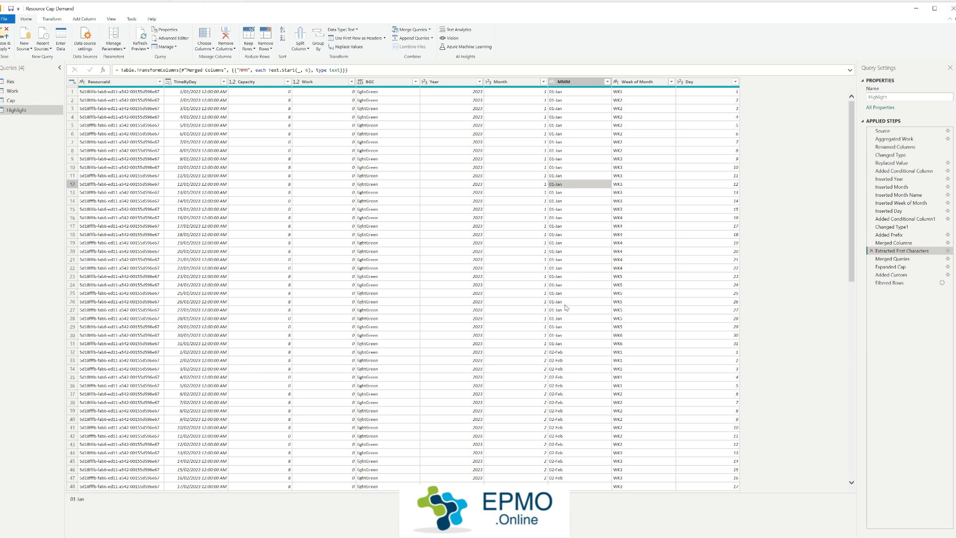
Step: Examine the Merged Queries and Expanded Cap steps that bring ResourceName and TeamName in from the Res query
{"action": "left_click", "coordinate": [894, 259]}
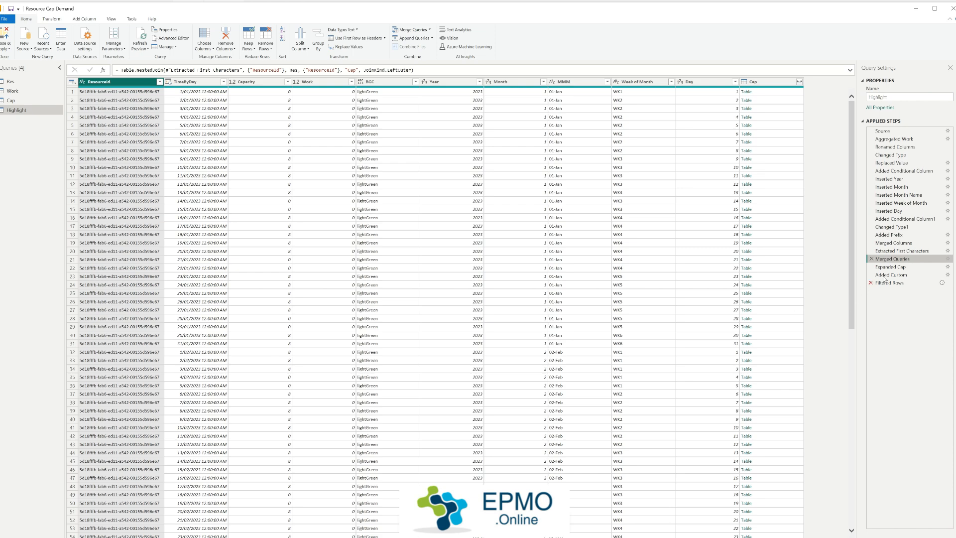
{"action": "left_click", "coordinate": [897, 268]}
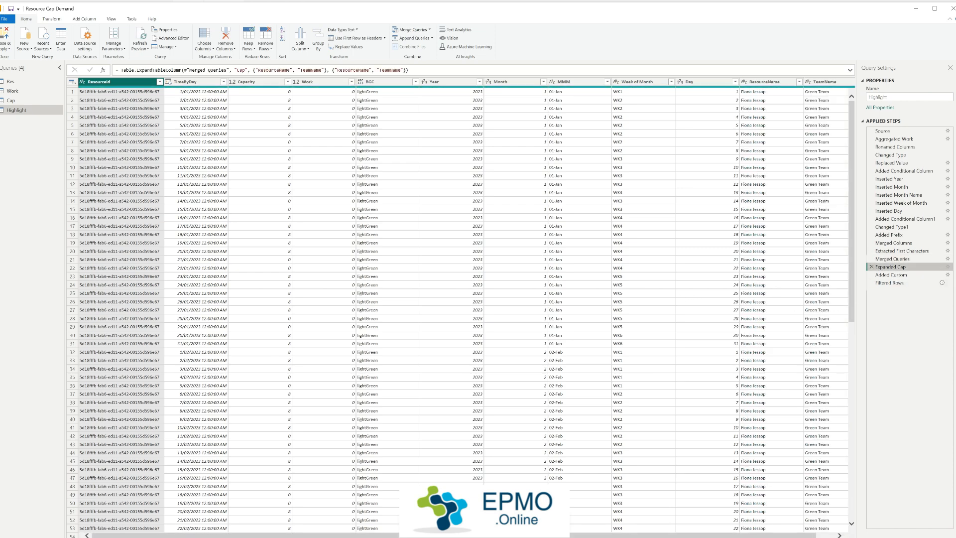
{"action": "left_click_drag", "start_coordinate": [765, 535], "coordinate": [785, 536]}
{"action": "left_click", "coordinate": [758, 82]}
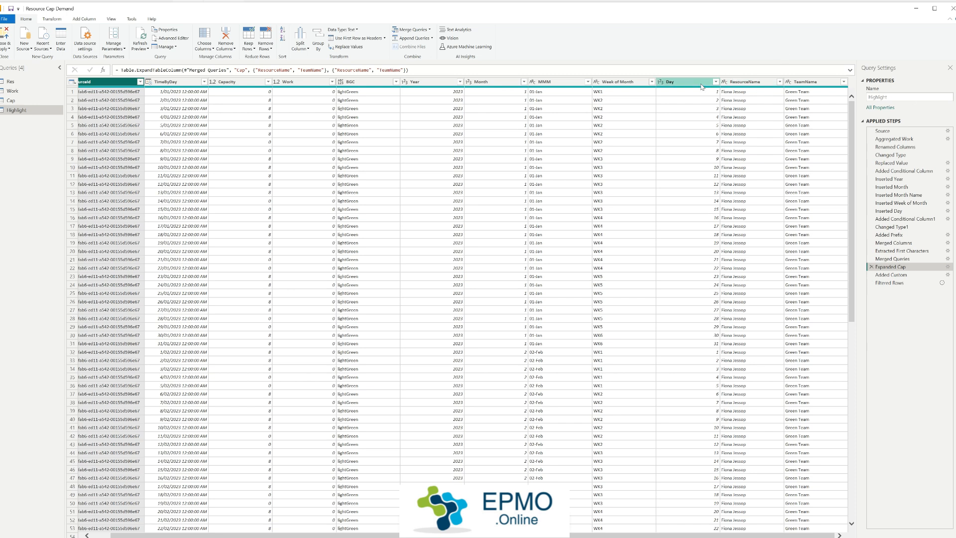
{"action": "left_click", "coordinate": [817, 83]}
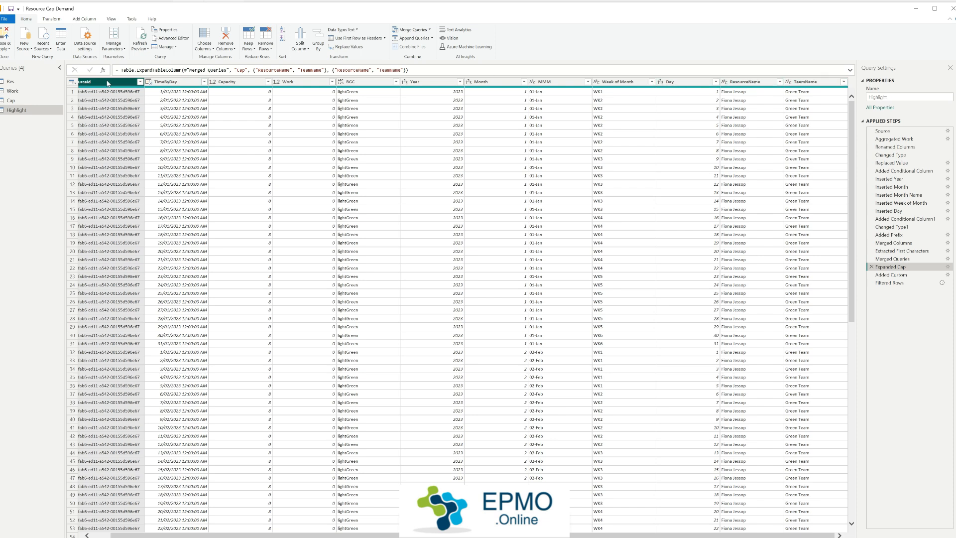
Step: Examine the DateRes column of the Added Custom step alongside the ResourceId, TimeByDay, Capacity, Work and BGC columns
{"action": "left_click", "coordinate": [917, 276]}
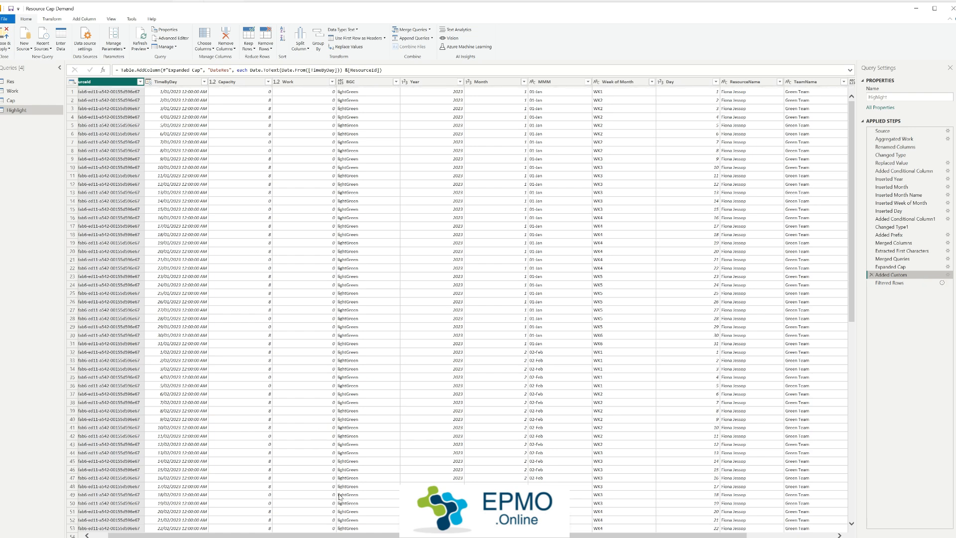
{"action": "left_click_drag", "start_coordinate": [600, 535], "coordinate": [688, 536]}
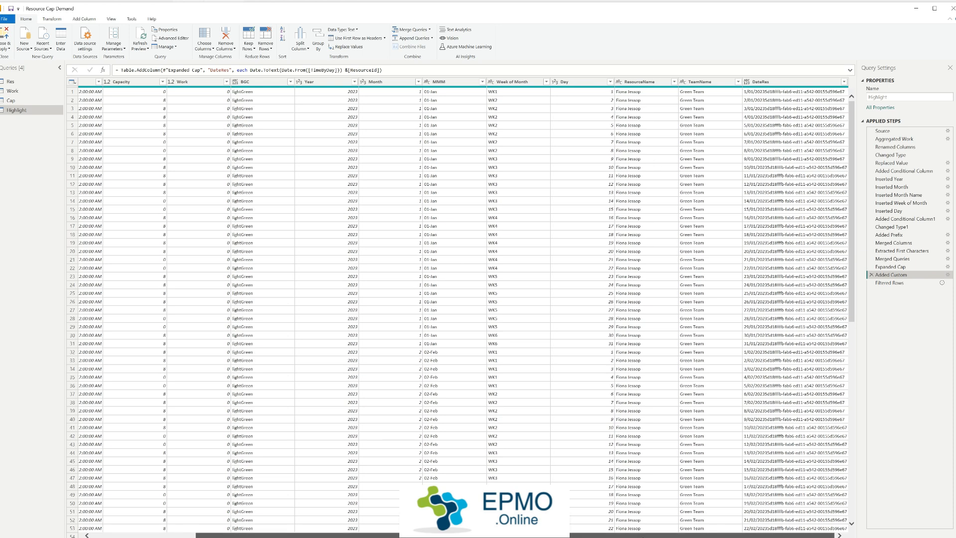
{"action": "left_click_drag", "start_coordinate": [528, 535], "coordinate": [423, 535]}
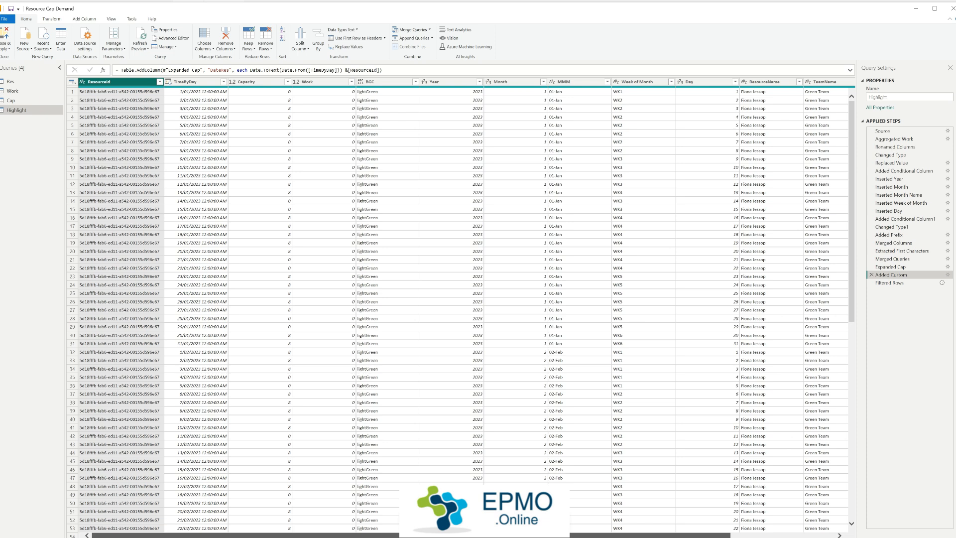
{"action": "left_click", "coordinate": [124, 99]}
{"action": "left_click", "coordinate": [188, 101]}
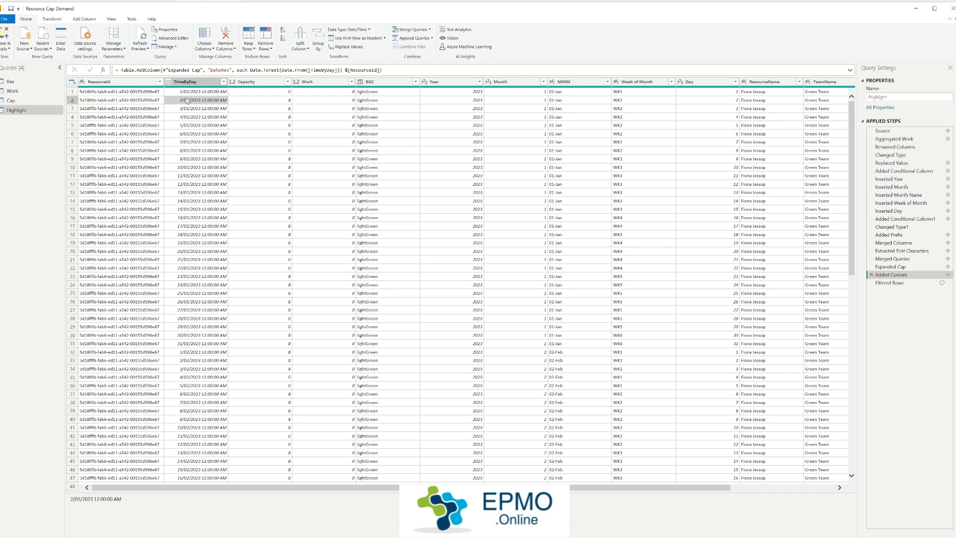
{"action": "left_click", "coordinate": [263, 101]}
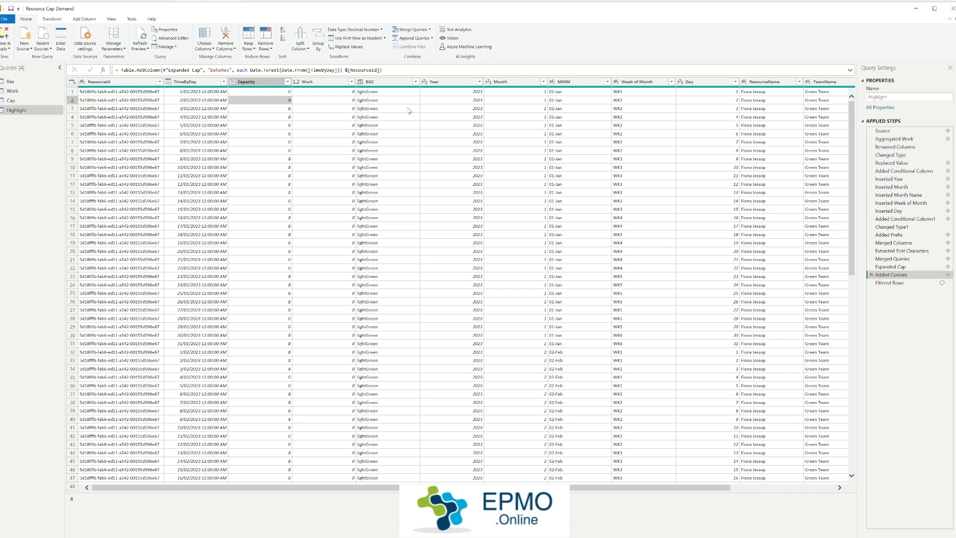
{"action": "left_click", "coordinate": [336, 102]}
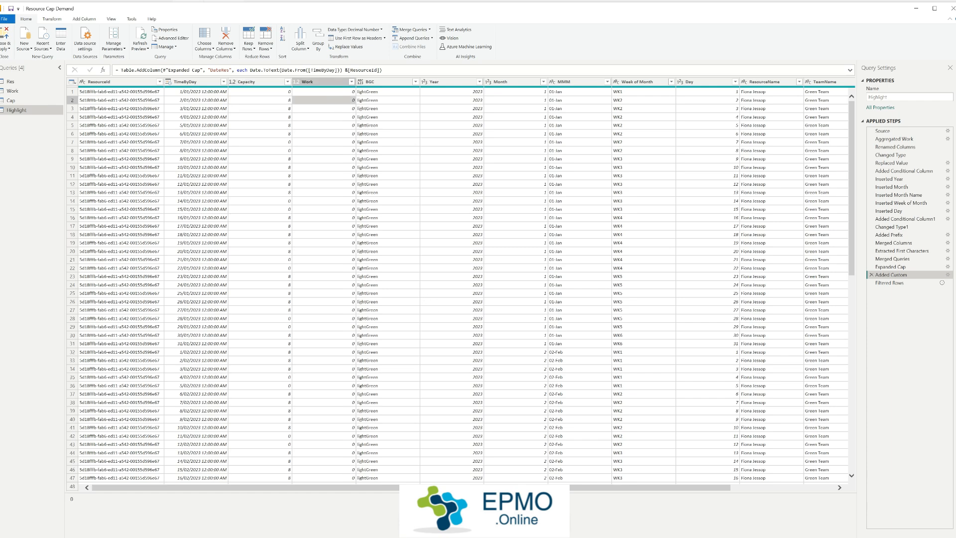
{"action": "left_click_drag", "start_coordinate": [385, 488], "coordinate": [489, 488]}
{"action": "left_click", "coordinate": [263, 80]}
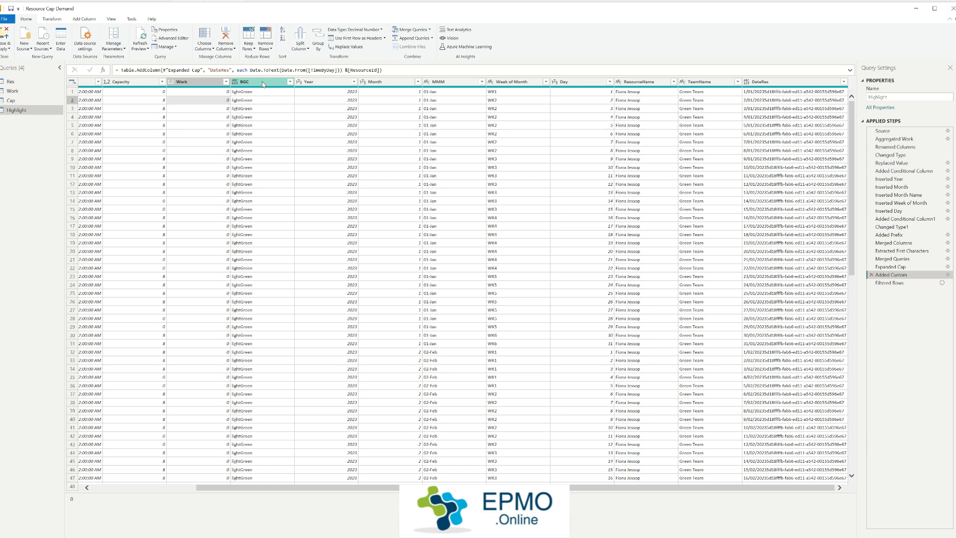
{"action": "left_click", "coordinate": [258, 116]}
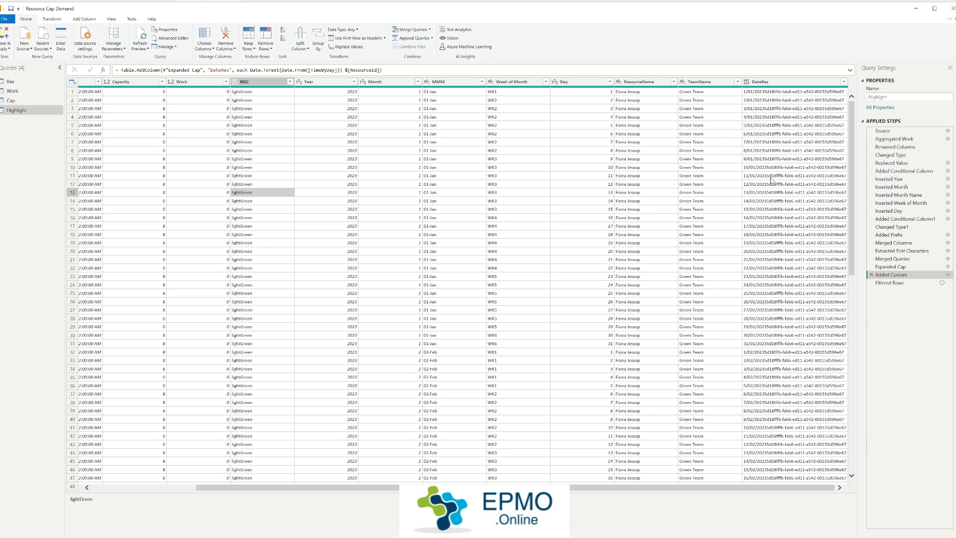
{"action": "left_click", "coordinate": [779, 126]}
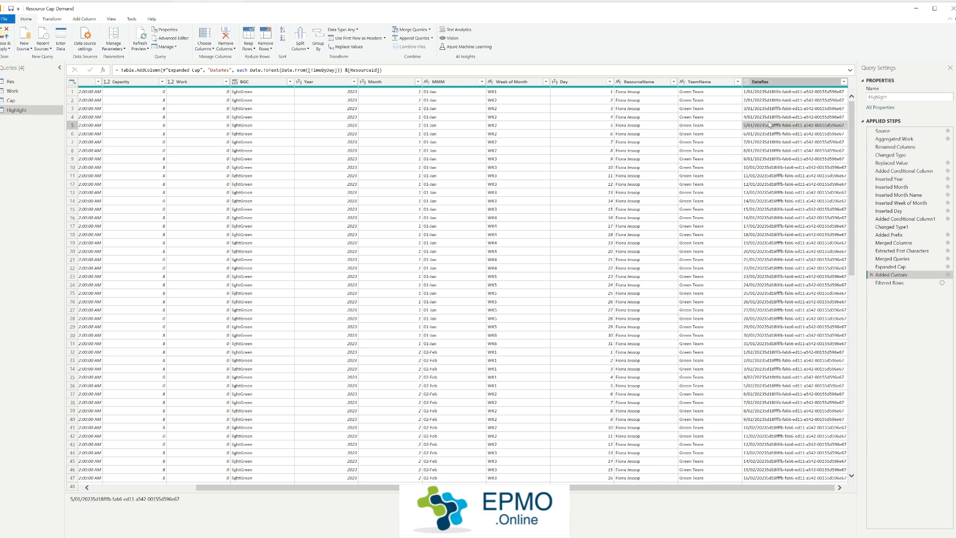
Step: Review the Filtered Rows formula on TimeByDay, and apply the query changes to return to the report
{"action": "left_click", "coordinate": [904, 288]}
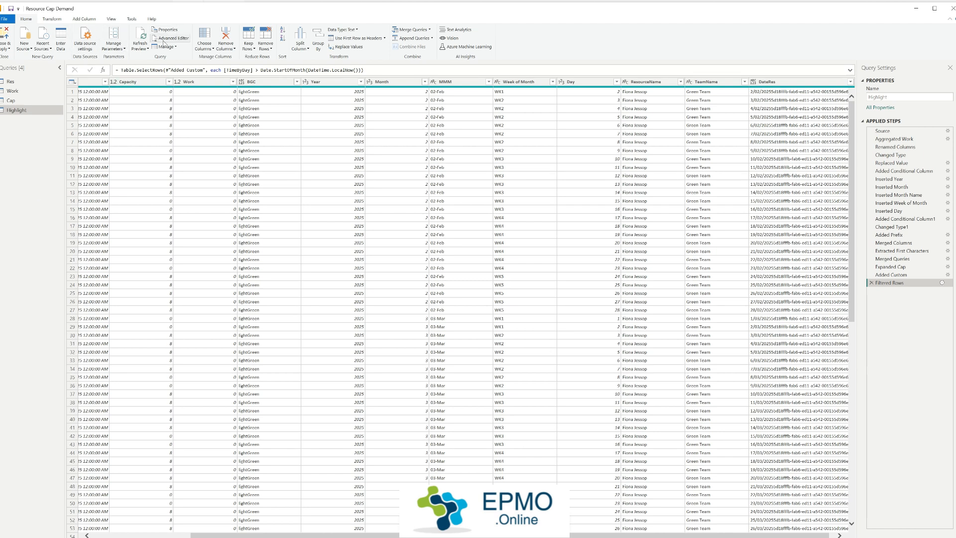
{"action": "left_click", "coordinate": [6, 37]}
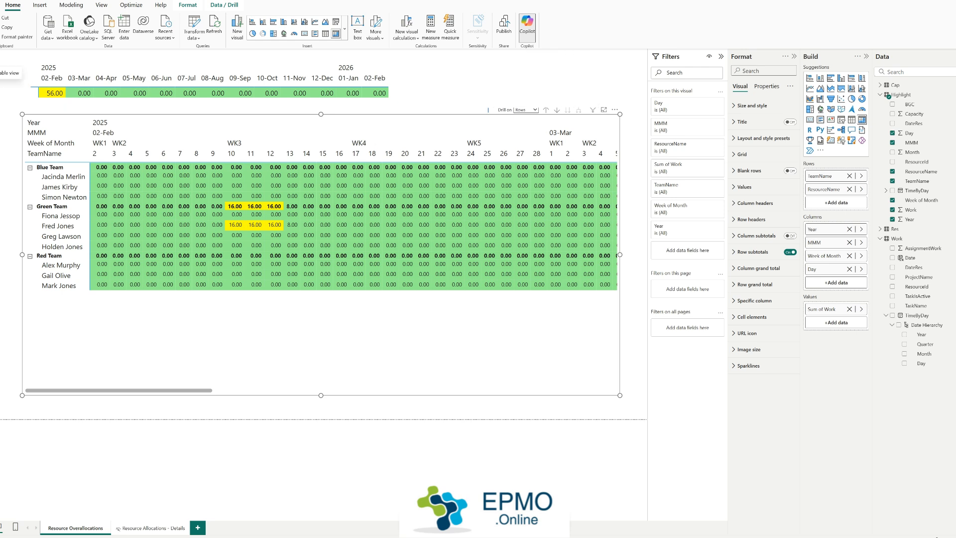
Step: Examine how the Res table relates to the Cap and Highlight tables in the data model diagram
{"action": "left_click", "coordinate": [1, 91]}
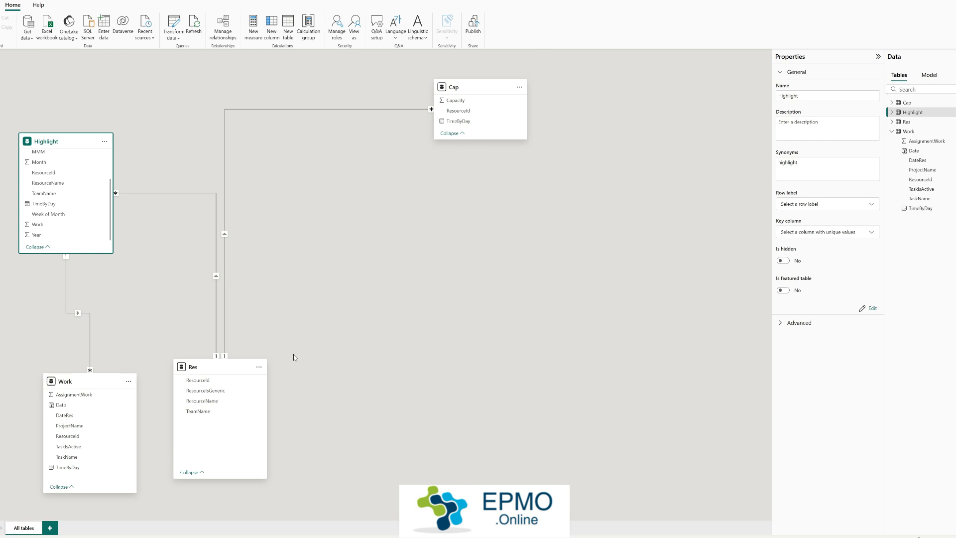
{"action": "left_click", "coordinate": [219, 367]}
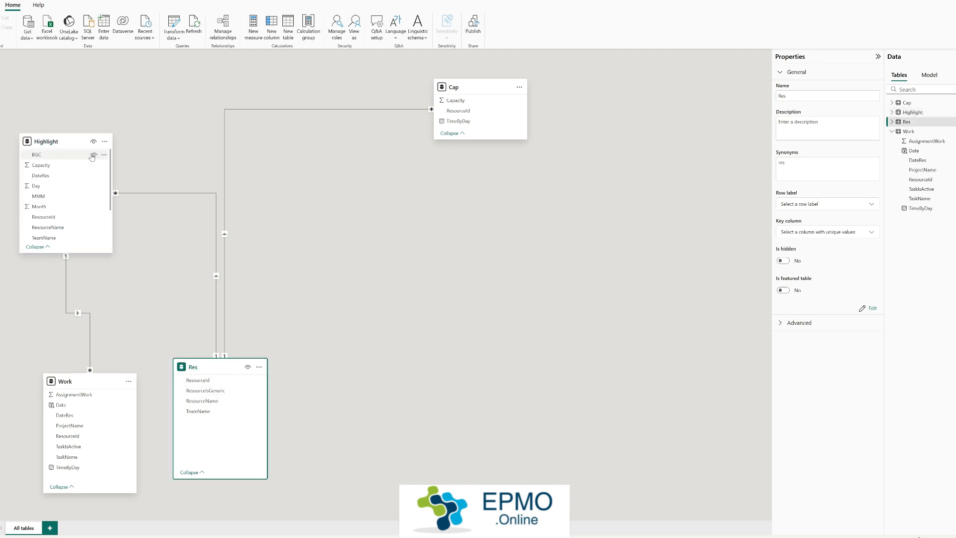
{"action": "left_click", "coordinate": [469, 88]}
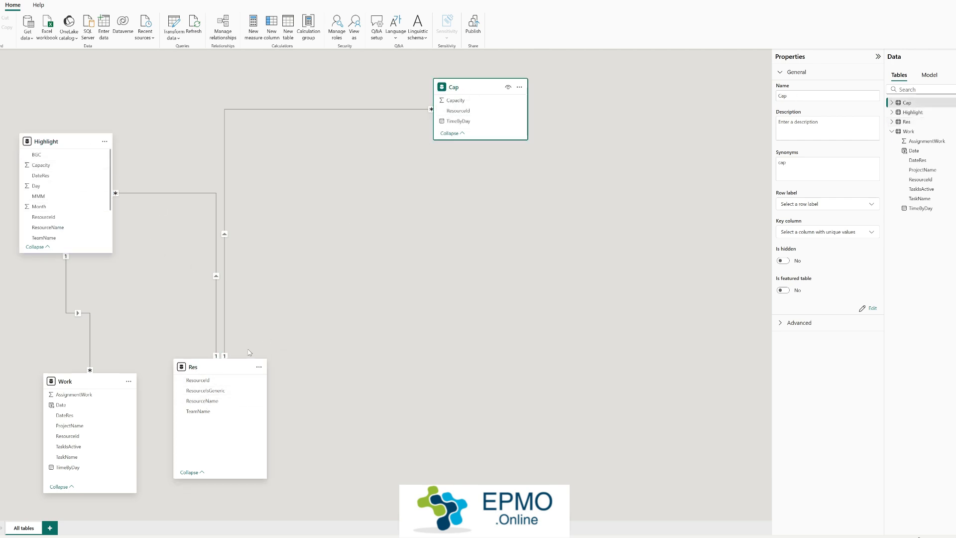
{"action": "left_click", "coordinate": [225, 368]}
{"action": "left_click", "coordinate": [479, 91]}
{"action": "left_click", "coordinate": [221, 369]}
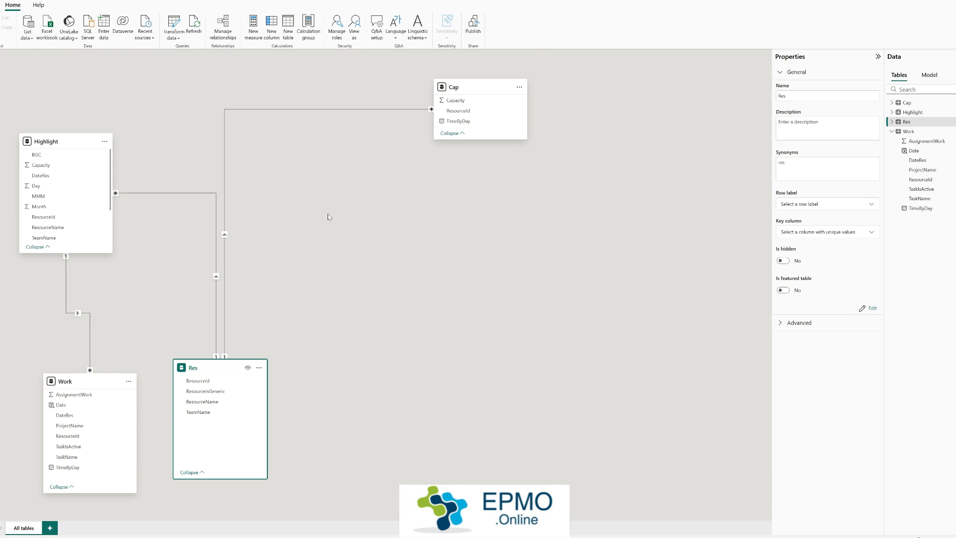
Step: Examine the DateRes relationship between the Highlight and Work tables, along with the Highlight table's field list
{"action": "left_click", "coordinate": [58, 141]}
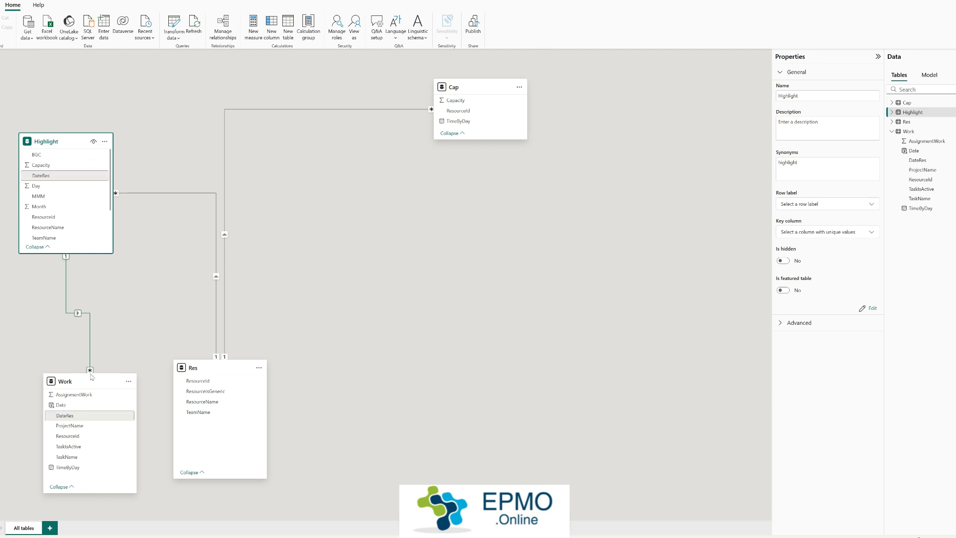
{"action": "left_click", "coordinate": [78, 312]}
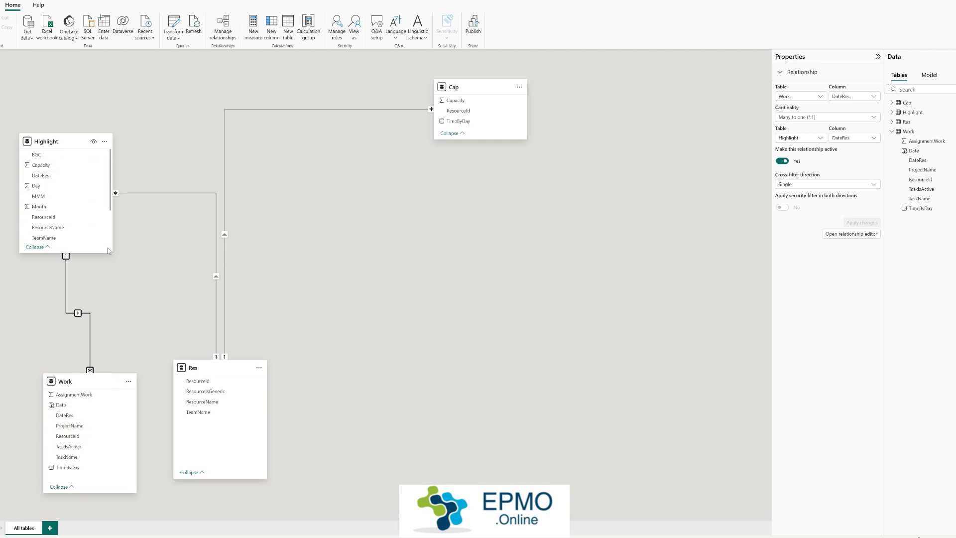
{"action": "scroll", "coordinate": [93, 209], "scroll_direction": "down", "scroll_amount": 1}
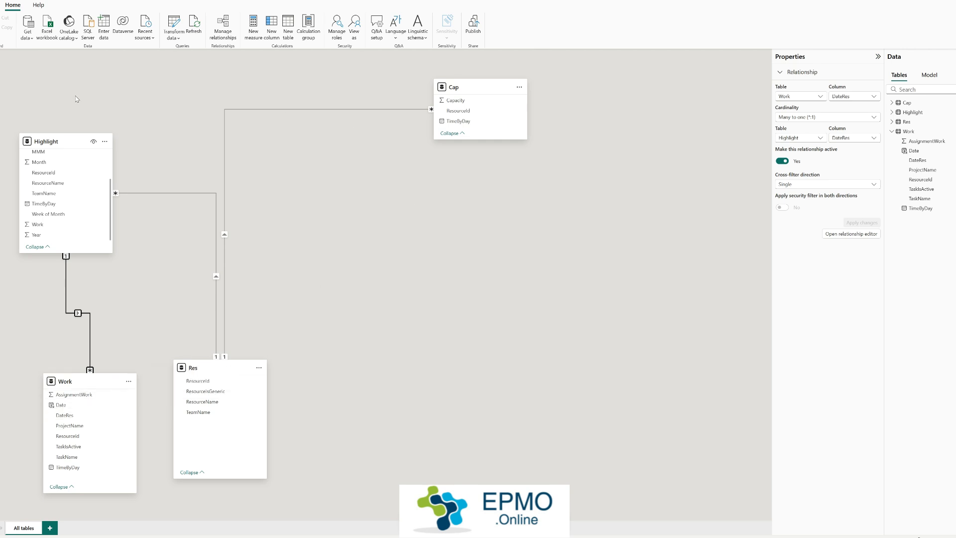
Step: Inspect the fields used by the matrix on the report's Resource Allocations - Details tooltip page
{"action": "left_click", "coordinate": [1, 59]}
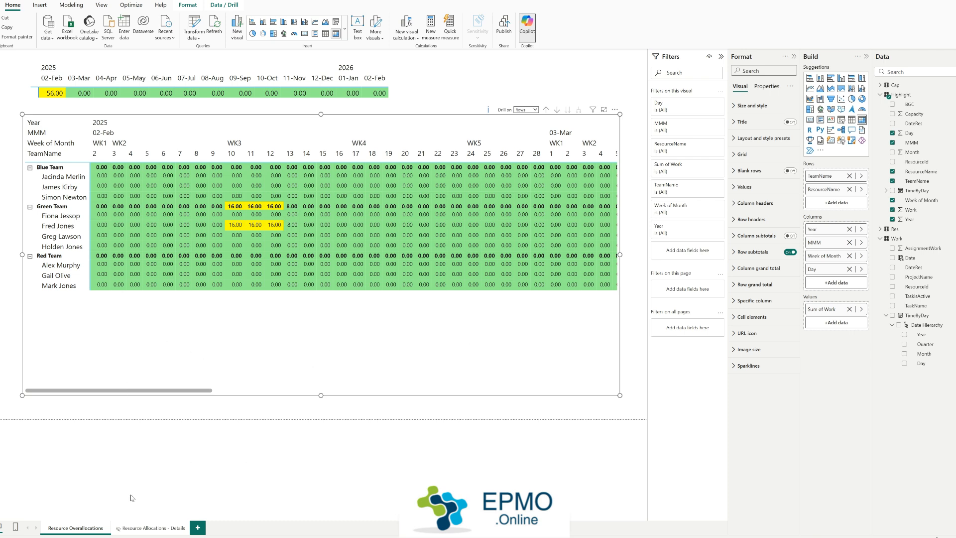
{"action": "left_click", "coordinate": [143, 528]}
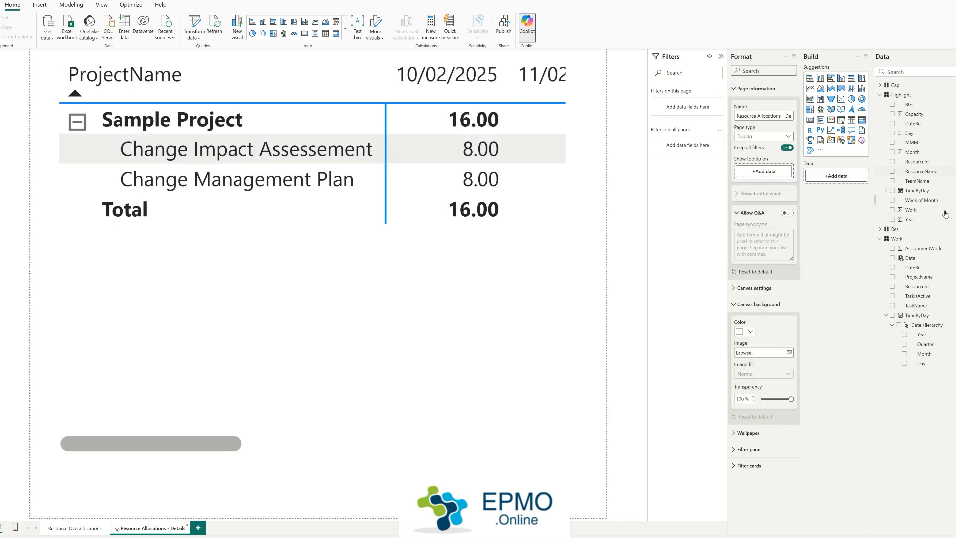
{"action": "left_click", "coordinate": [377, 297]}
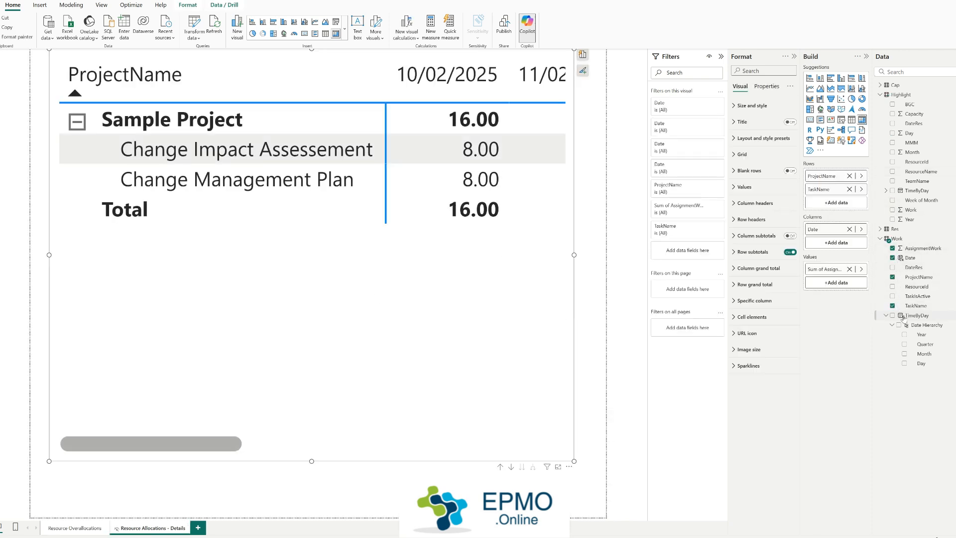
Step: Show the project tooltip for a Green Team resource's highlighted 10 February allocation on the Resource Overallocations page
{"action": "left_click", "coordinate": [75, 528]}
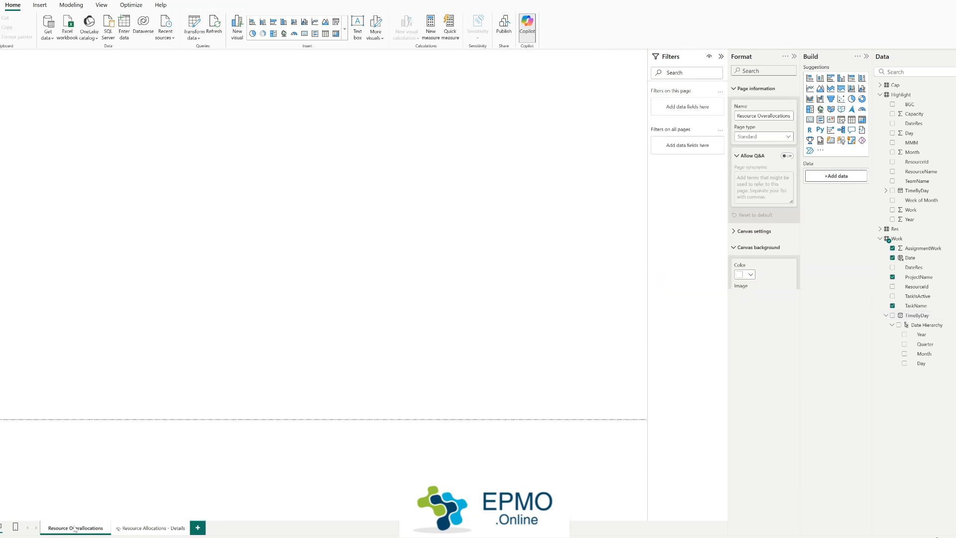
{"action": "left_click", "coordinate": [486, 355]}
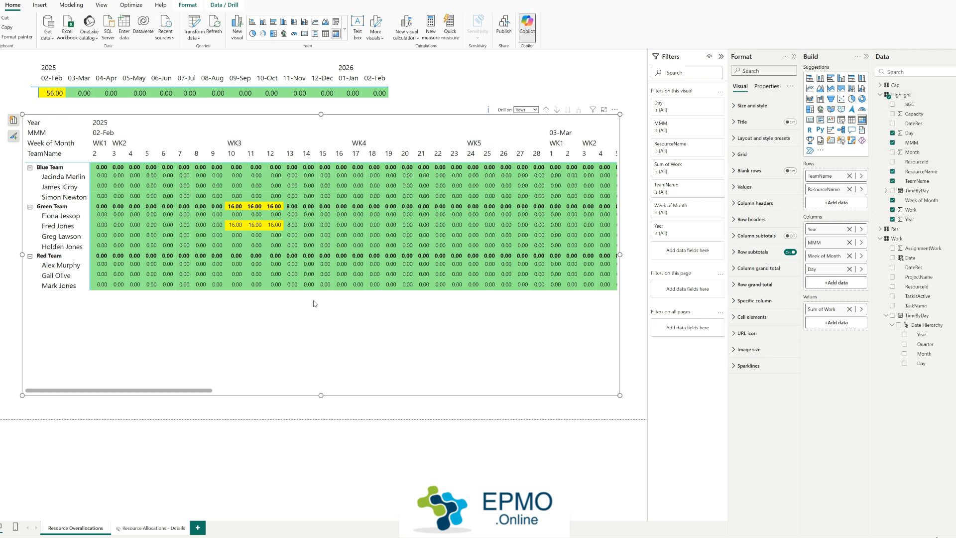
{"action": "mouse_move", "coordinate": [236, 229]}
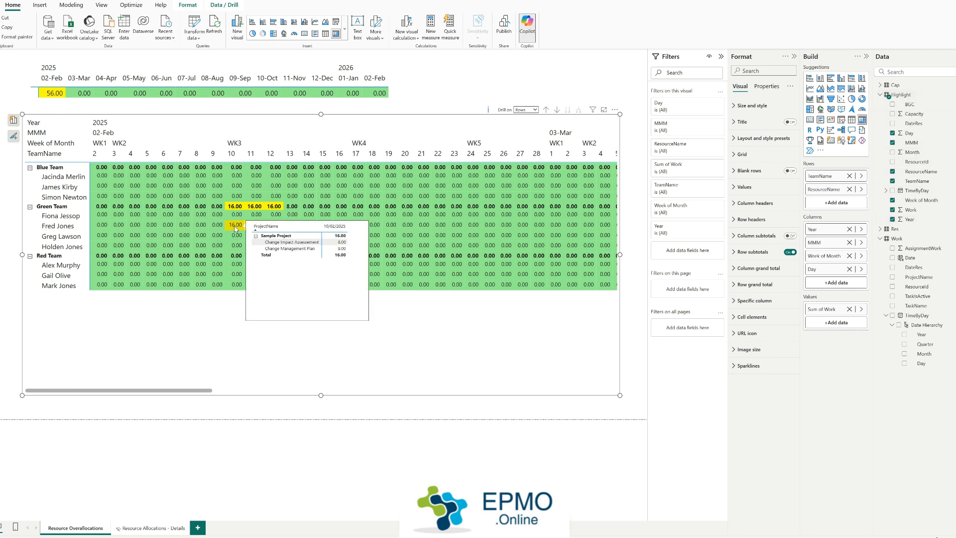